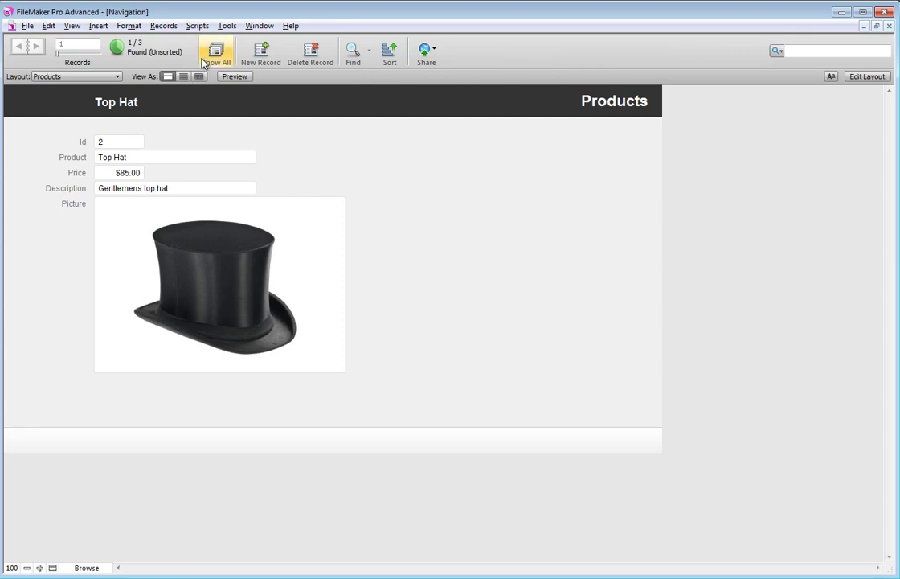
# Step: Show all three product records, then move through Top Hat, Shoe and Dress, ending on Shoe
pyautogui.click(215, 53)
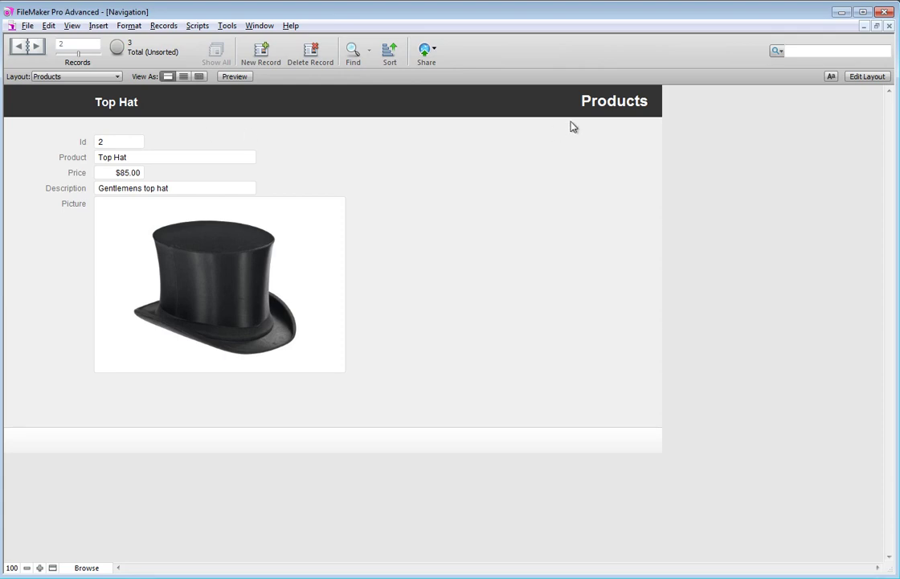
pyautogui.hotkey('ctrl', 'Up')
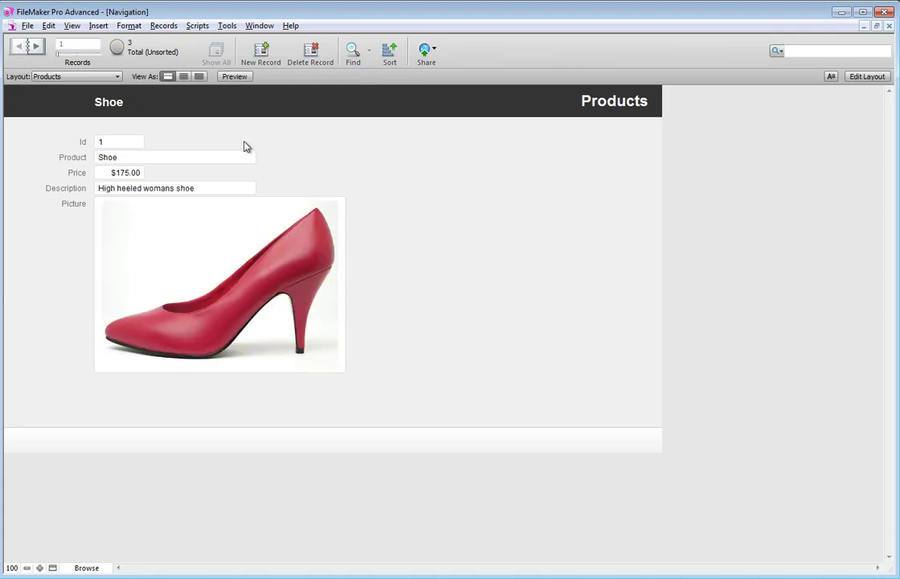
pyautogui.hotkey('ctrl', 'Down')
pyautogui.hotkey('ctrl', 'Down')
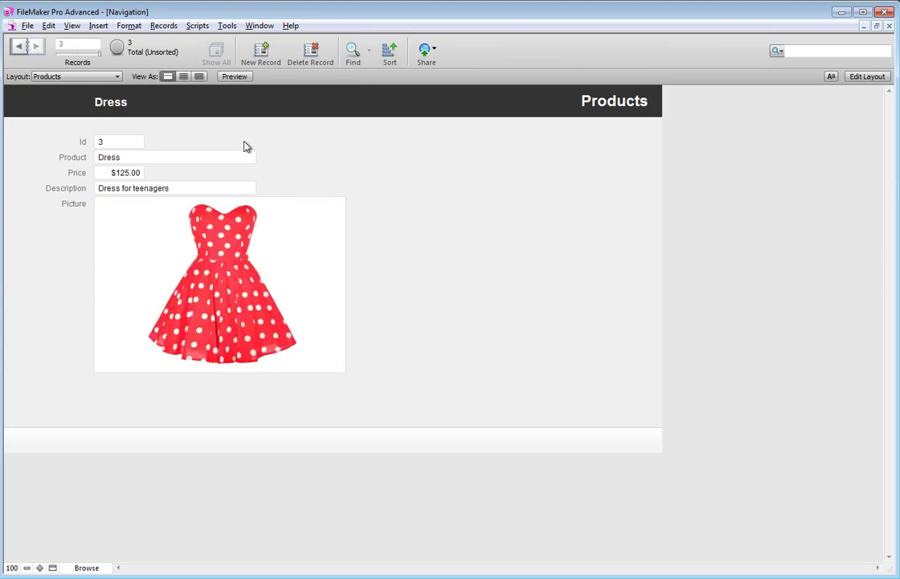
pyautogui.hotkey('ctrl', 'Up')
pyautogui.hotkey('ctrl', 'Up')
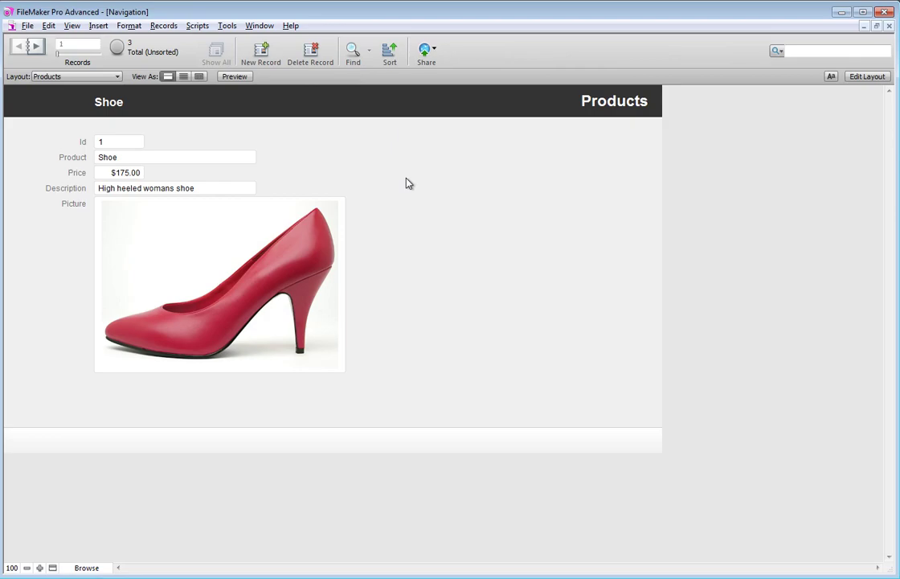
# Step: Create a Text field named Navigation in the Products table
pyautogui.hotkey('ctrl', 'shift', 'd')
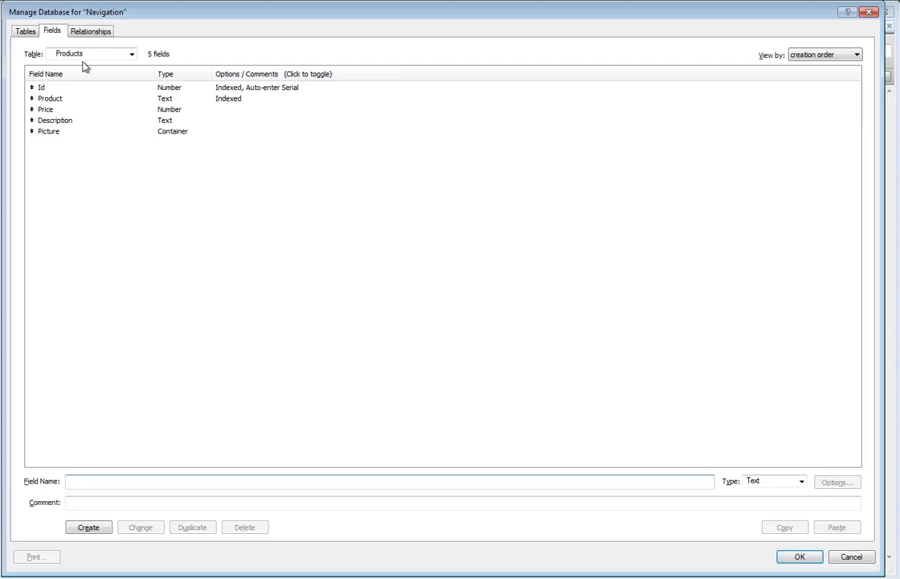
pyautogui.click(24, 32)
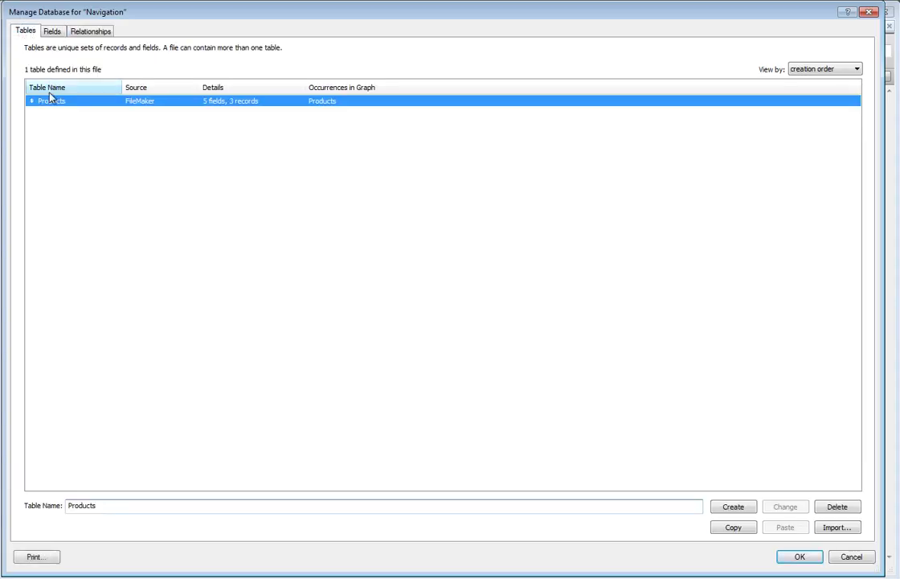
pyautogui.click(51, 31)
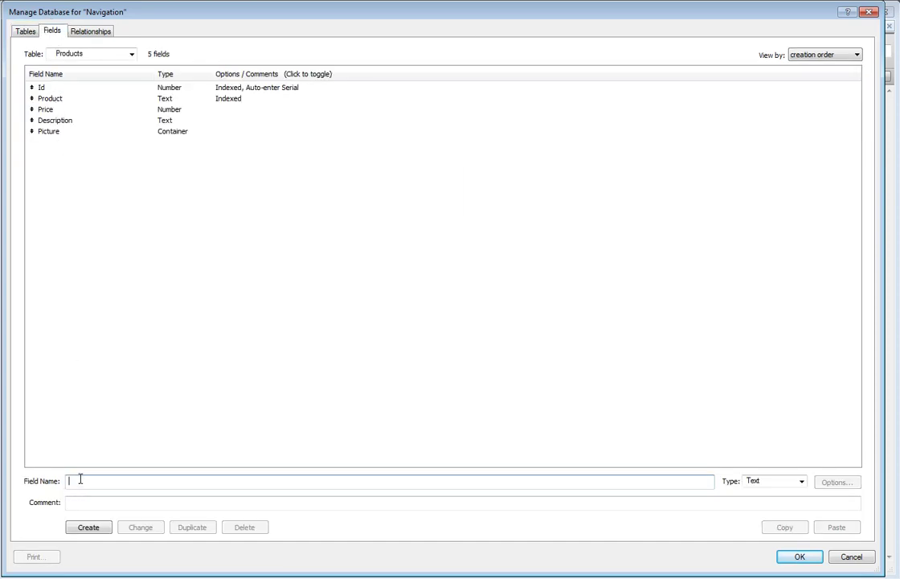
pyautogui.write('Nav')
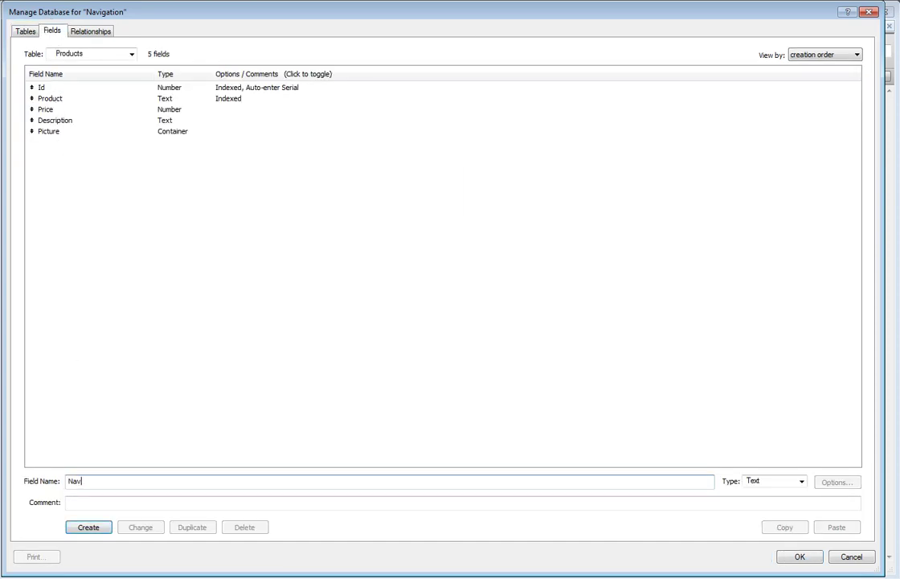
pyautogui.write('igation')
pyautogui.press('Tab')
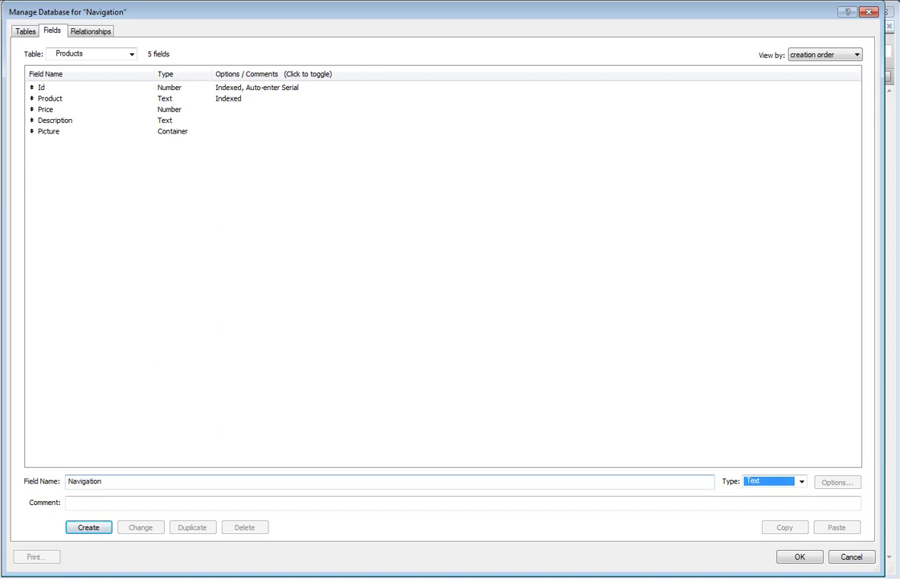
pyautogui.click(88, 529)
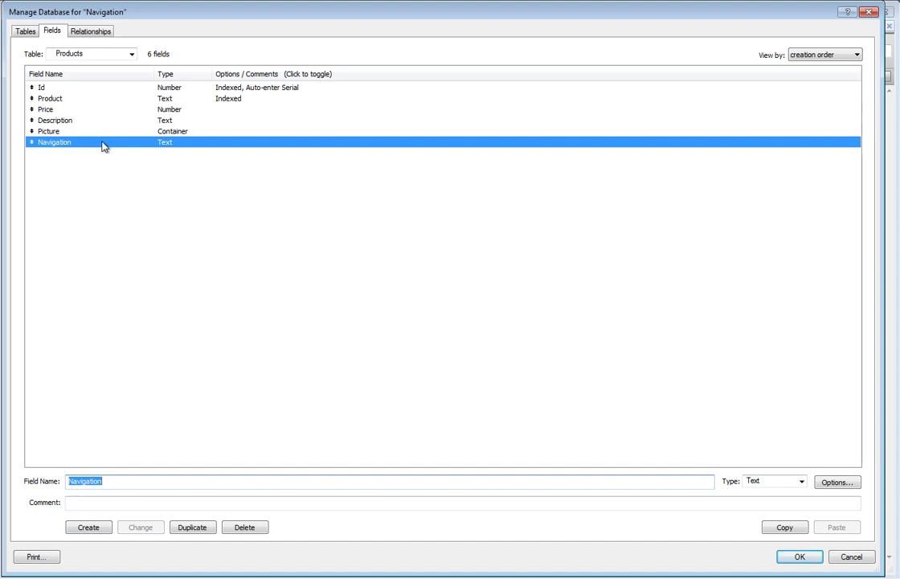
# Step: Give the Navigation field global storage and save the database changes
pyautogui.doubleClick(103, 146)
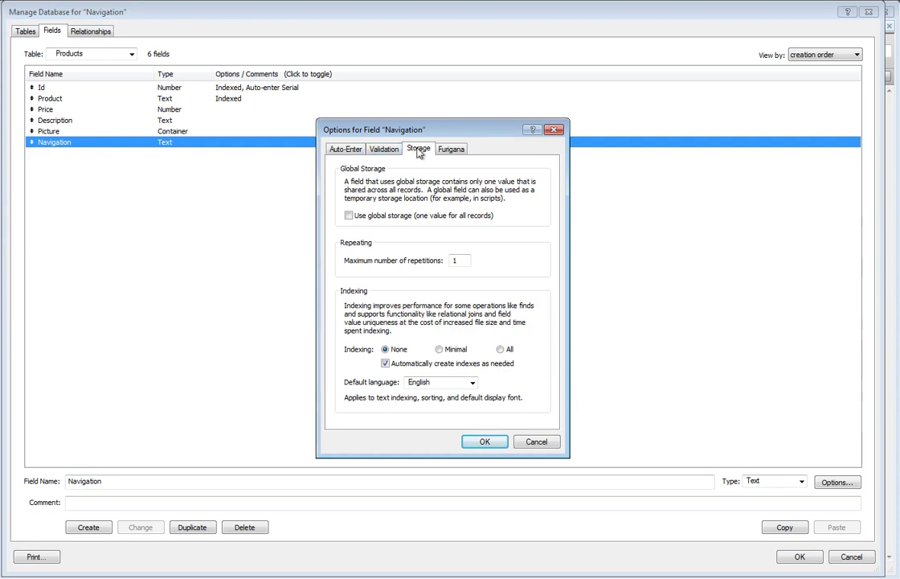
pyautogui.click(348, 217)
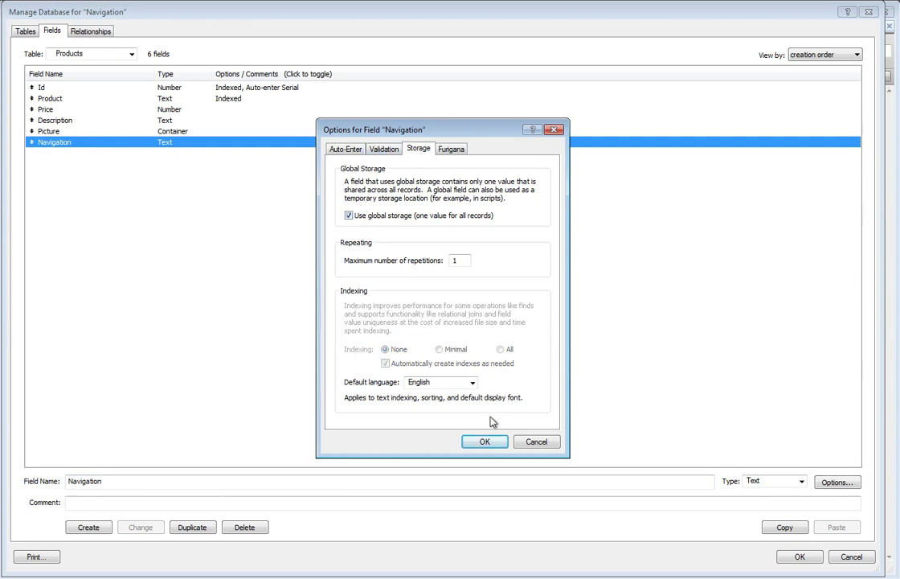
pyautogui.click(487, 441)
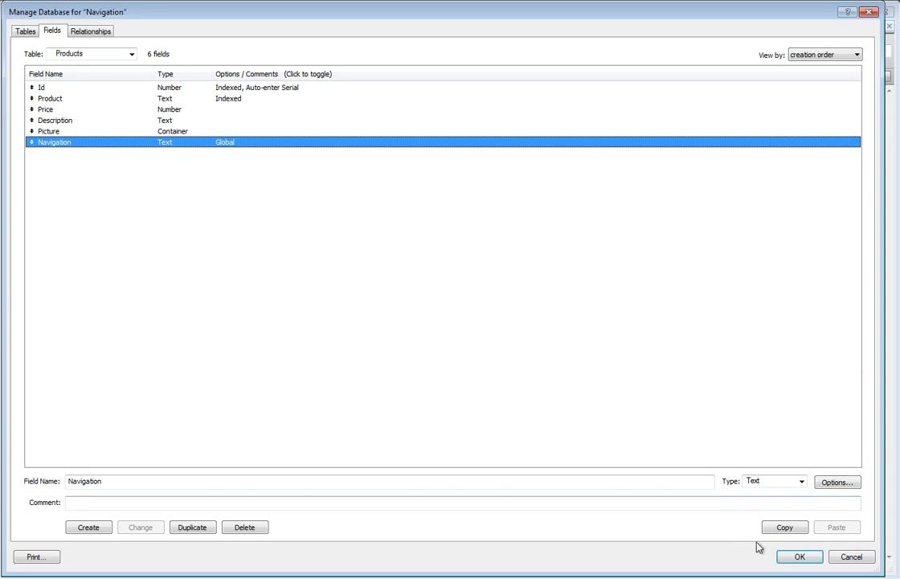
pyautogui.click(792, 558)
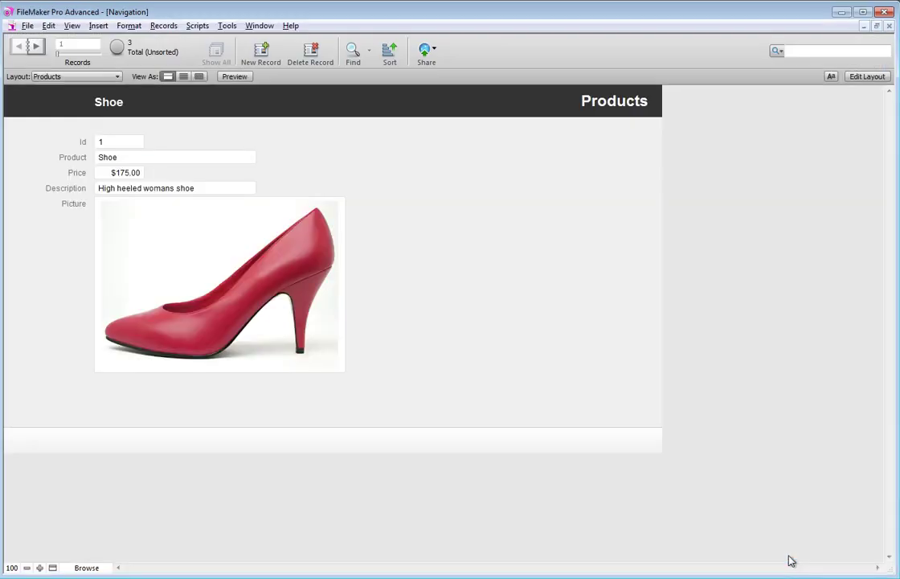
# Step: In Layout mode, place the Products::Navigation field beside Price, with a label
pyautogui.click(868, 76)
pyautogui.moveTo(498, 51); pyautogui.dragTo(446, 190)
pyautogui.click(652, 132)
pyautogui.click(654, 145)
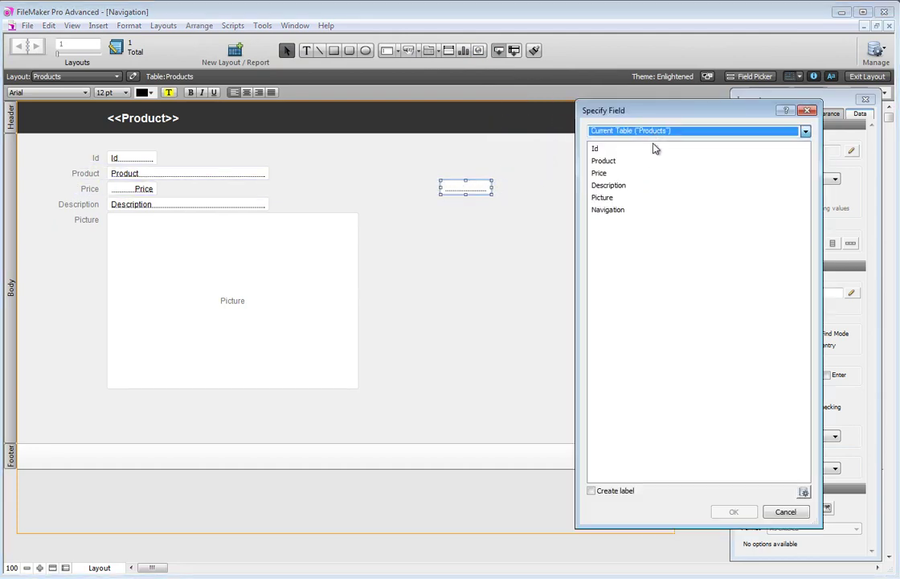
pyautogui.click(625, 209)
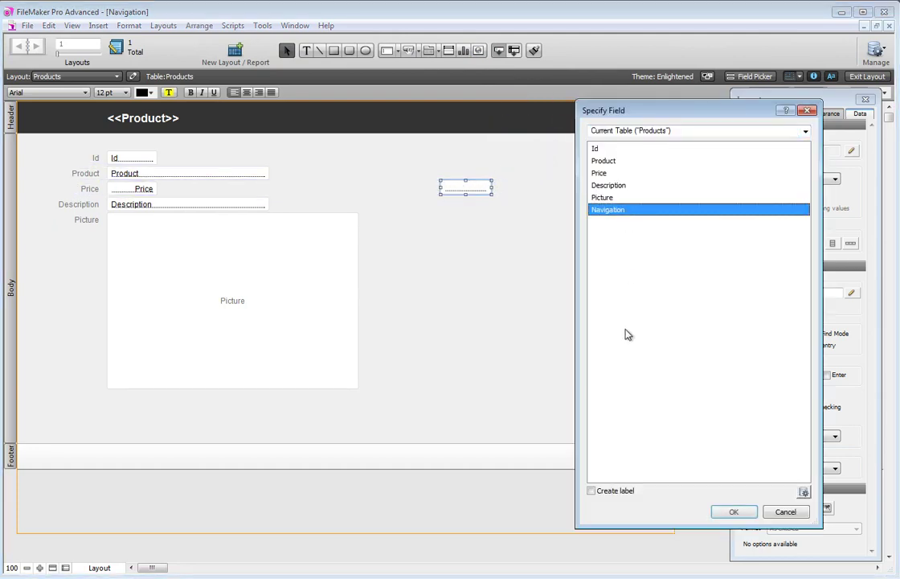
pyautogui.click(633, 492)
pyautogui.click(733, 512)
# Step: Change the field's label to 'Navigate to' and widen the field slightly
pyautogui.click(428, 192)
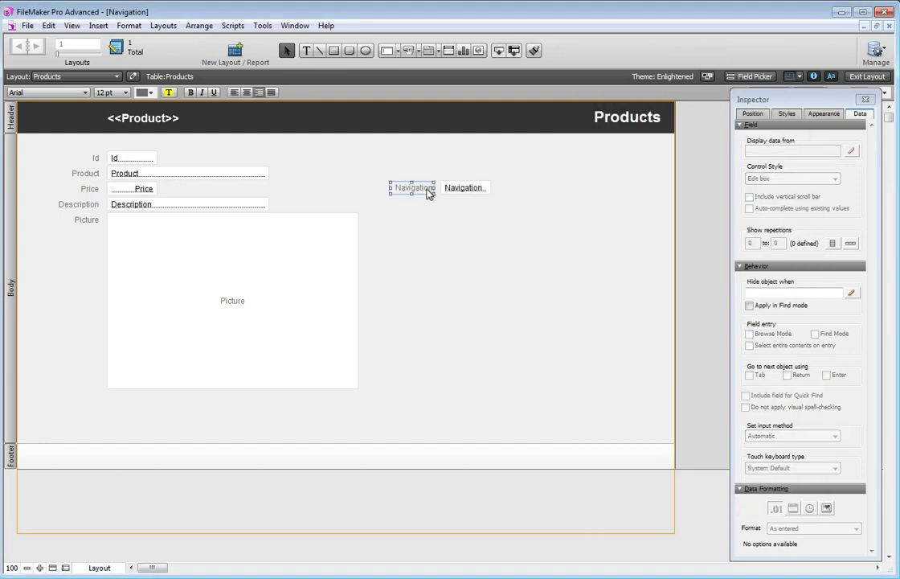
pyautogui.doubleClick(428, 191)
pyautogui.write('Navigate')
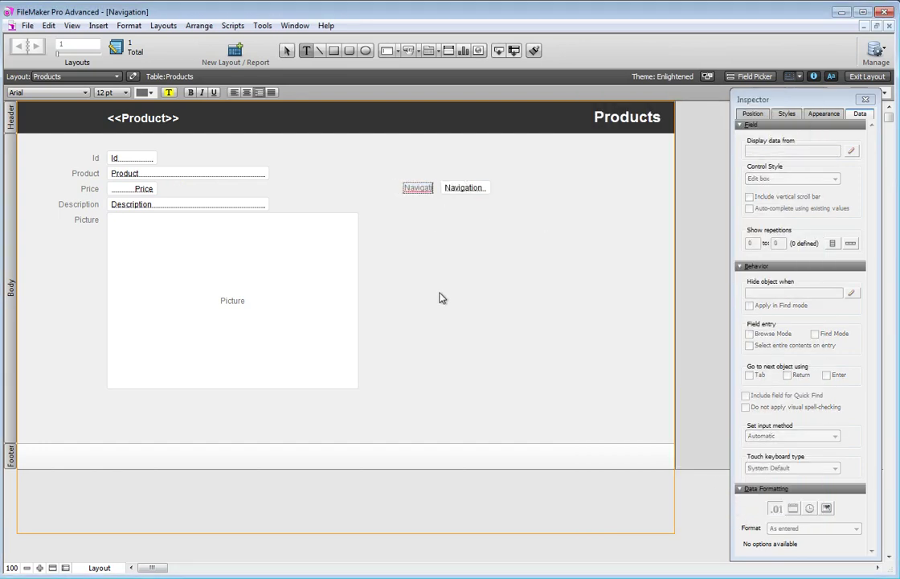
pyautogui.write(' to')
pyautogui.click(460, 187)
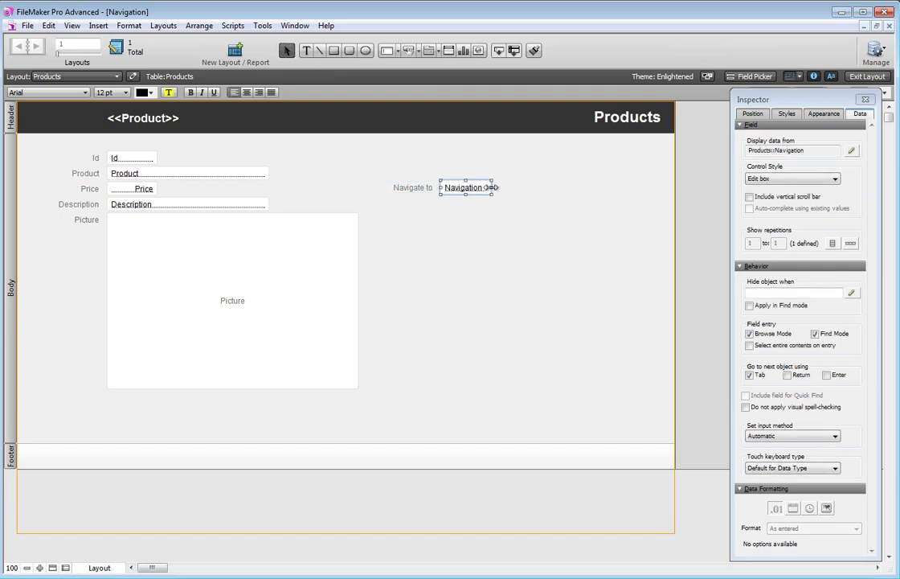
pyautogui.moveTo(492, 187); pyautogui.dragTo(509, 188)
pyautogui.click(792, 179)
# Step: Make the Navigation field a drop-down list and delete the old Products value list
pyautogui.click(822, 201)
pyautogui.click(824, 202)
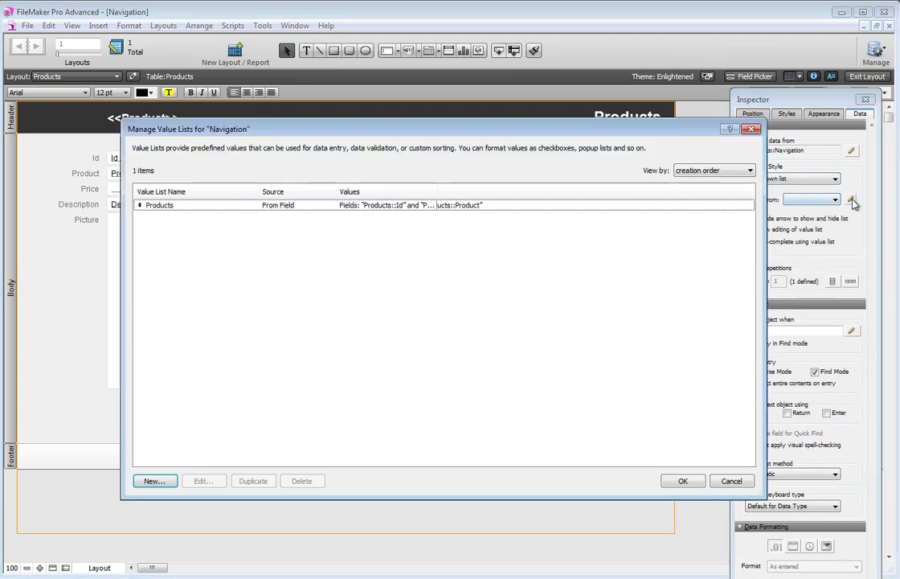
pyautogui.click(160, 207)
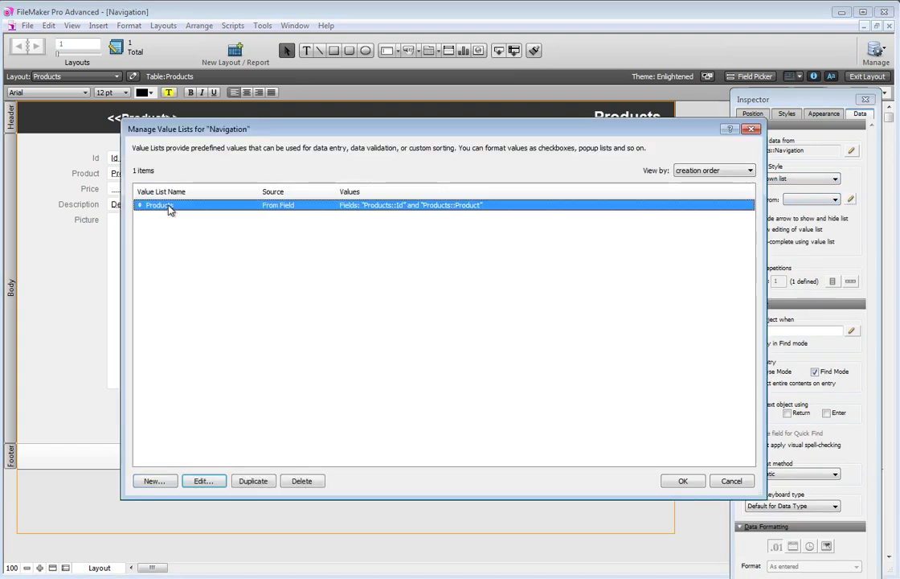
pyautogui.press('Delete')
# Step: Create a new Products value list using Products::Product values, then return to Browse mode
pyautogui.click(172, 481)
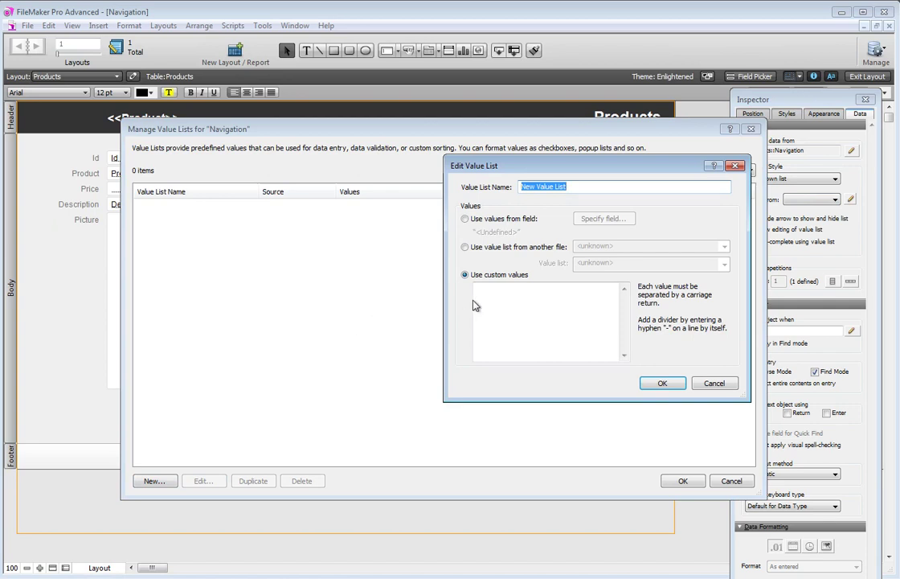
pyautogui.write('Products')
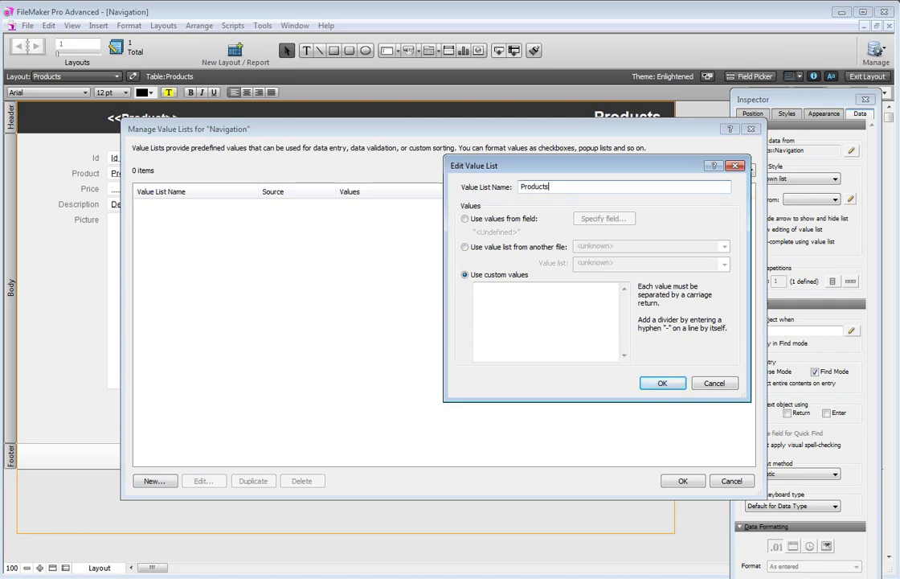
pyautogui.click(464, 219)
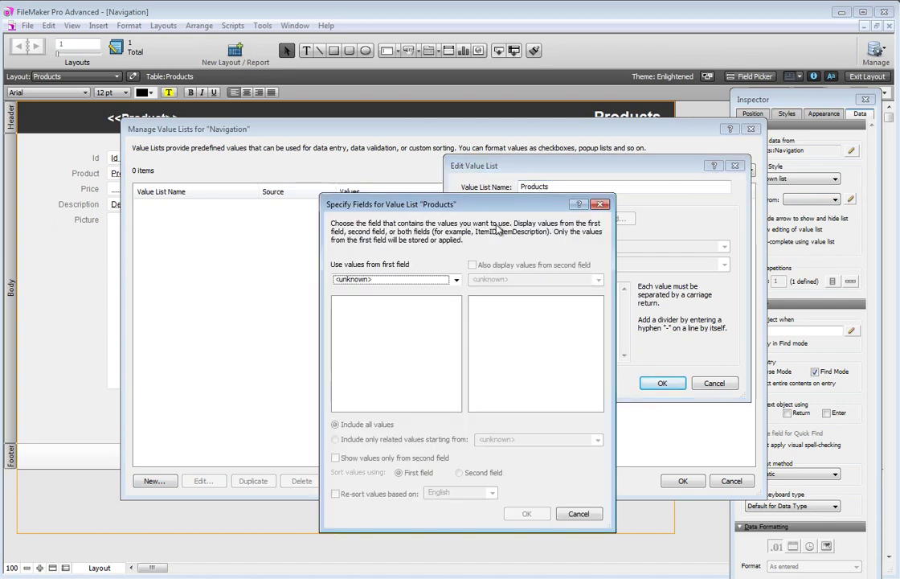
pyautogui.click(387, 279)
pyautogui.click(349, 290)
pyautogui.click(348, 314)
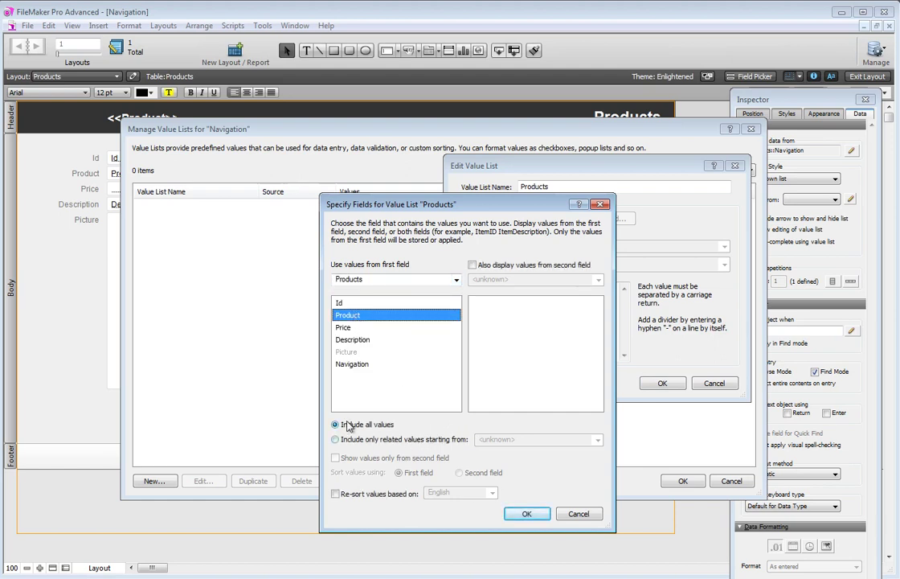
pyautogui.click(524, 514)
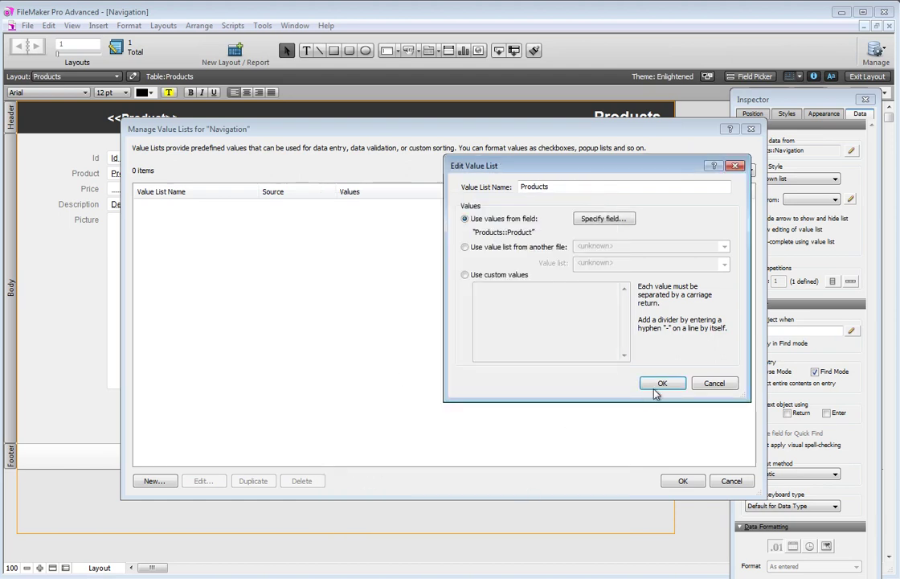
pyautogui.click(659, 385)
pyautogui.click(668, 482)
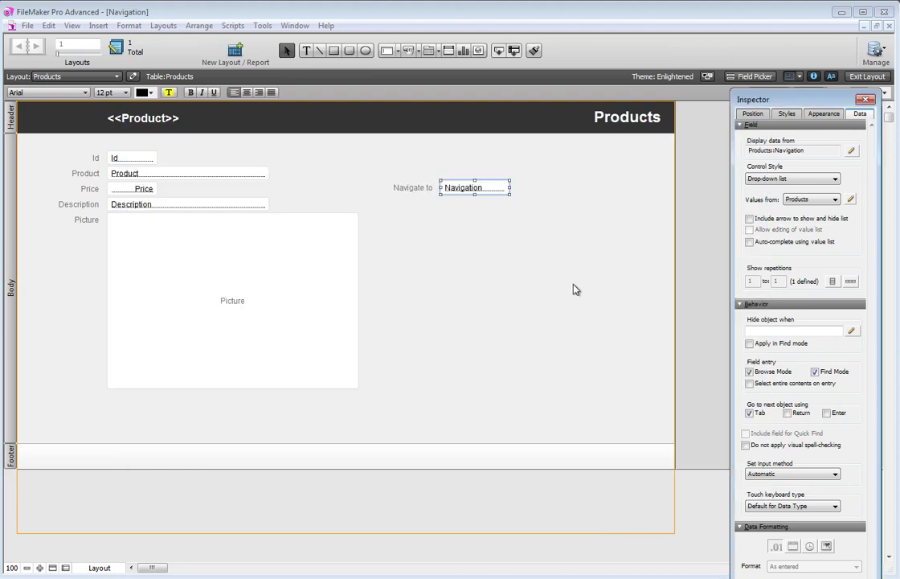
pyautogui.hotkey('ctrl', 'b')
# Step: Pick Dress, Shoe and Top Hat in turn from the Navigate to drop-down
pyautogui.click(466, 170)
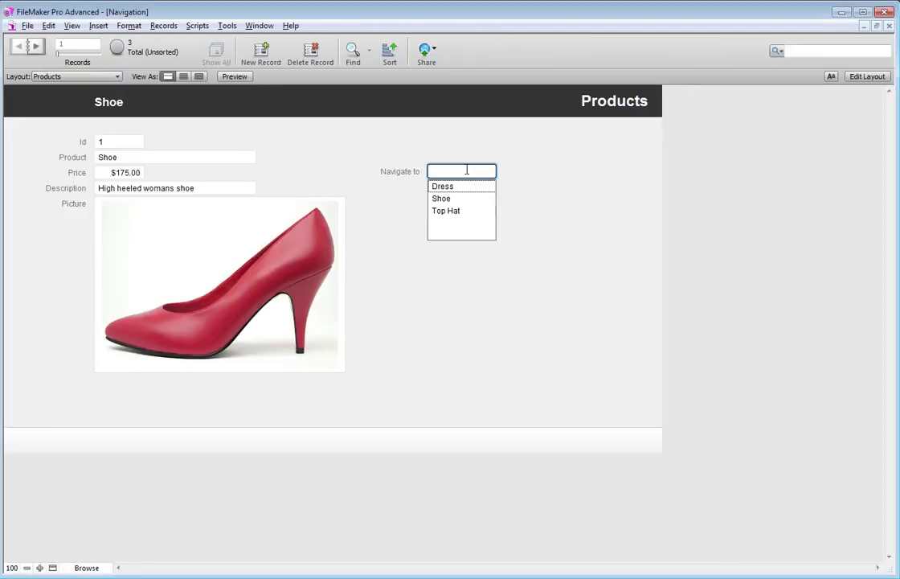
pyautogui.click(450, 186)
pyautogui.click(460, 171)
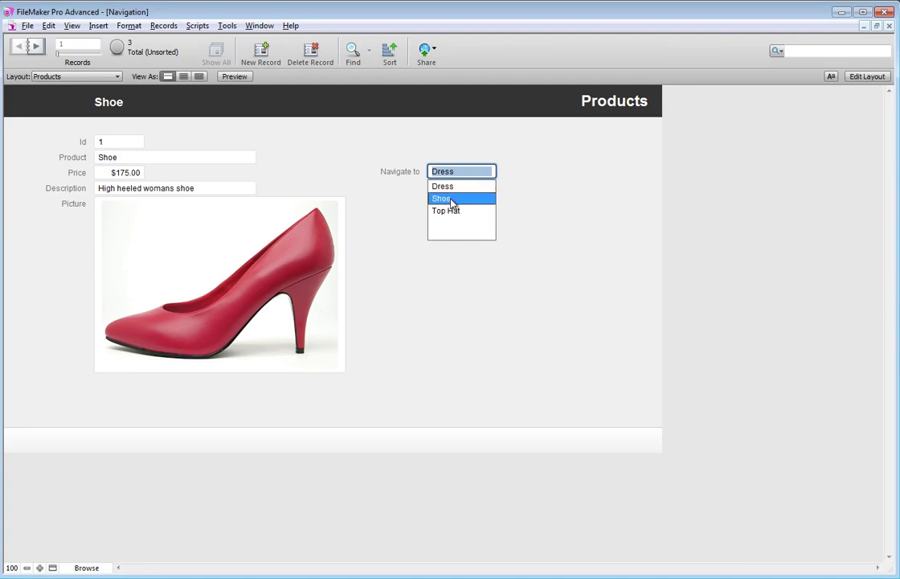
pyautogui.click(450, 200)
pyautogui.click(460, 173)
pyautogui.click(449, 210)
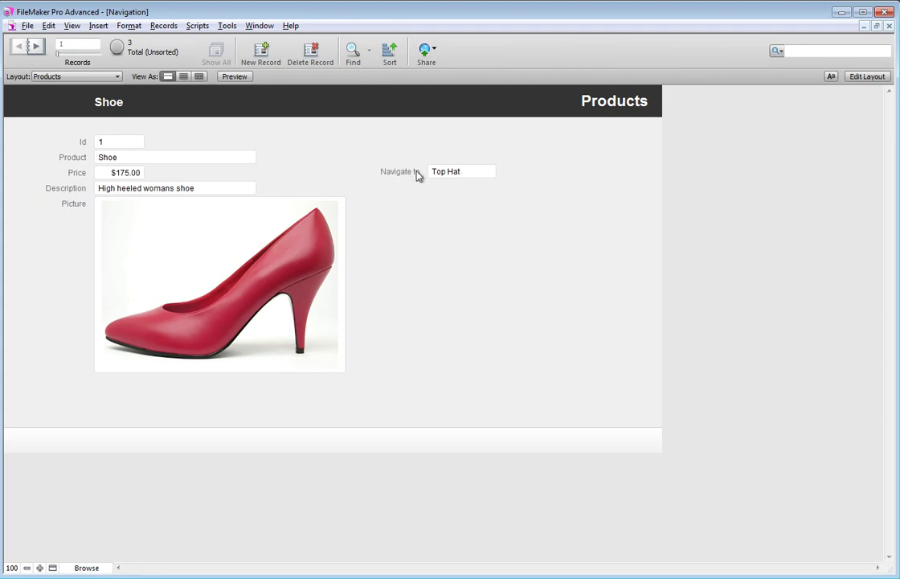
# Step: Choose Shoe in Navigate to, then advance two records to Dress
pyautogui.click(470, 177)
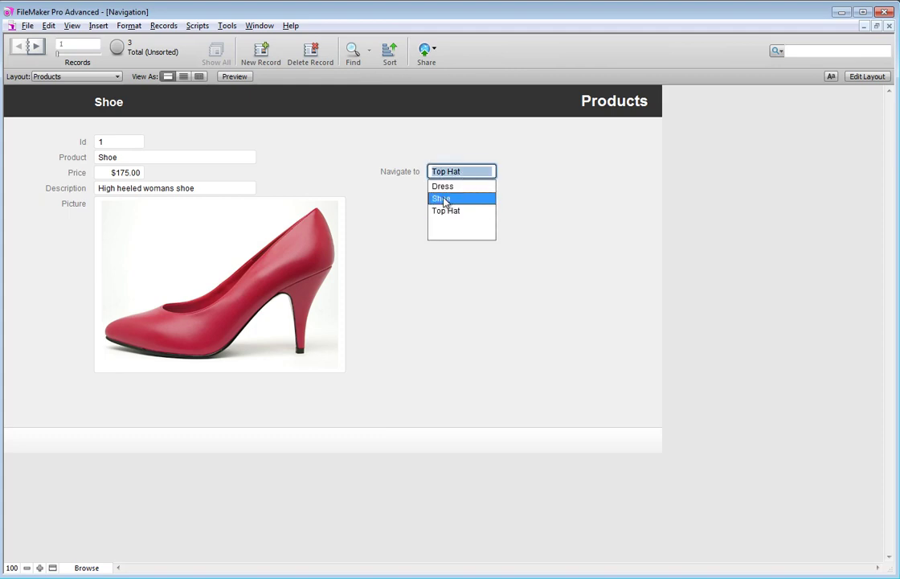
pyautogui.click(444, 199)
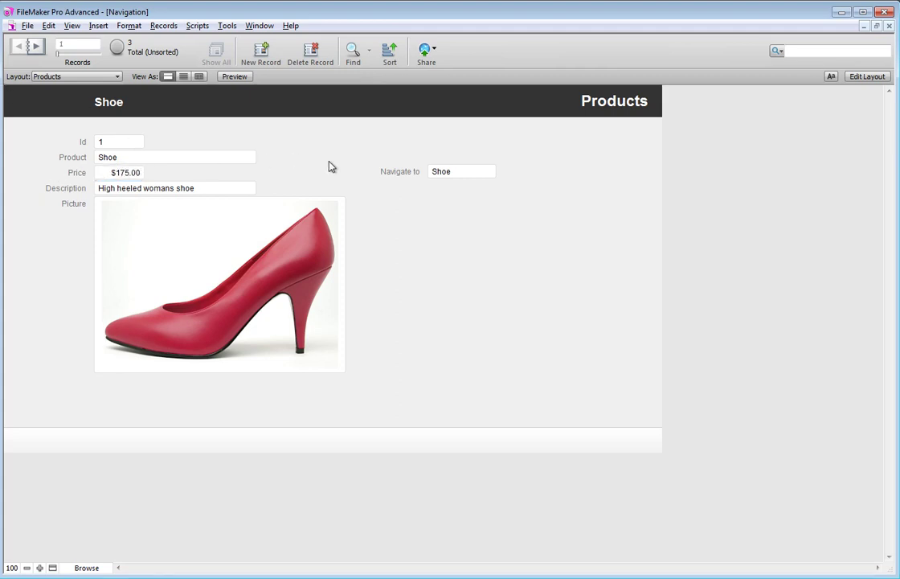
pyautogui.click(35, 47)
pyautogui.click(35, 47)
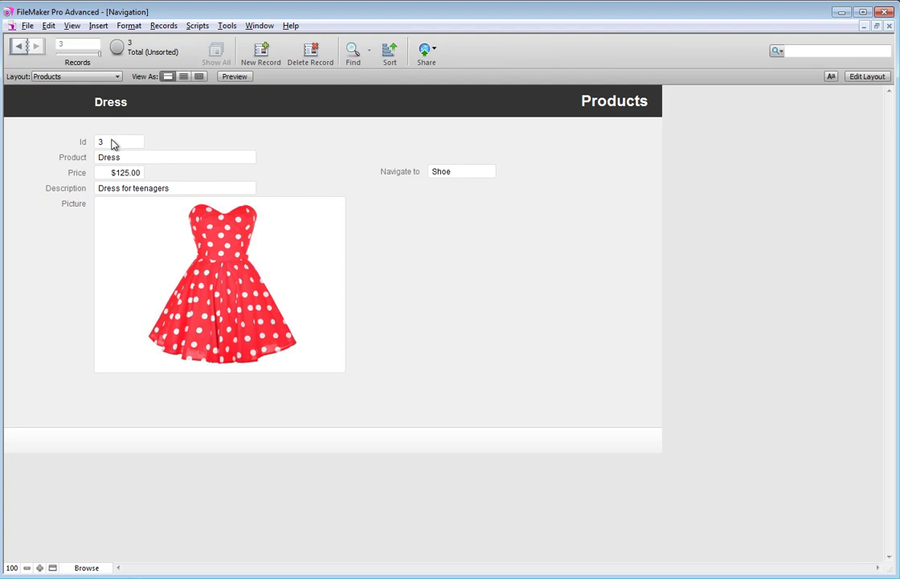
# Step: Edit the Products value list to use Id as the first field and Product as the second
pyautogui.click(867, 76)
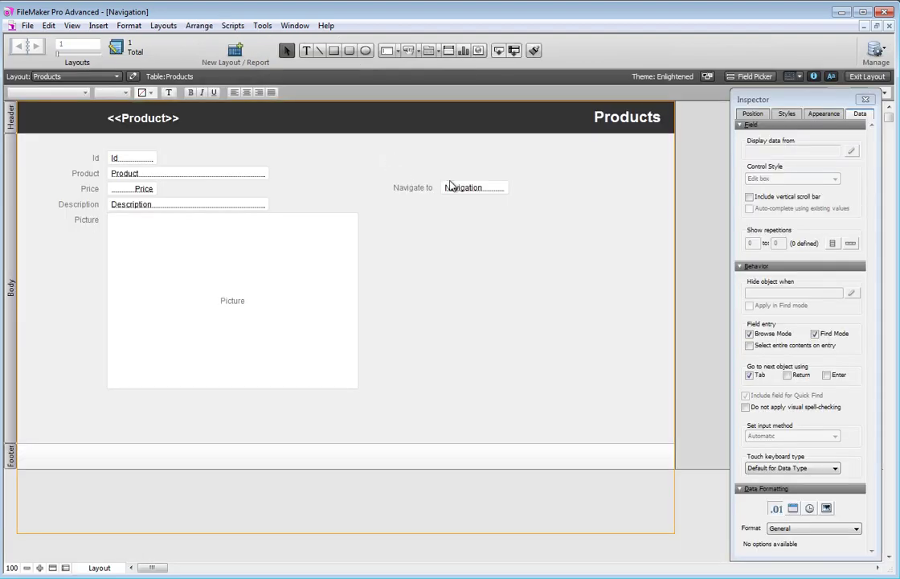
pyautogui.click(450, 186)
pyautogui.click(851, 199)
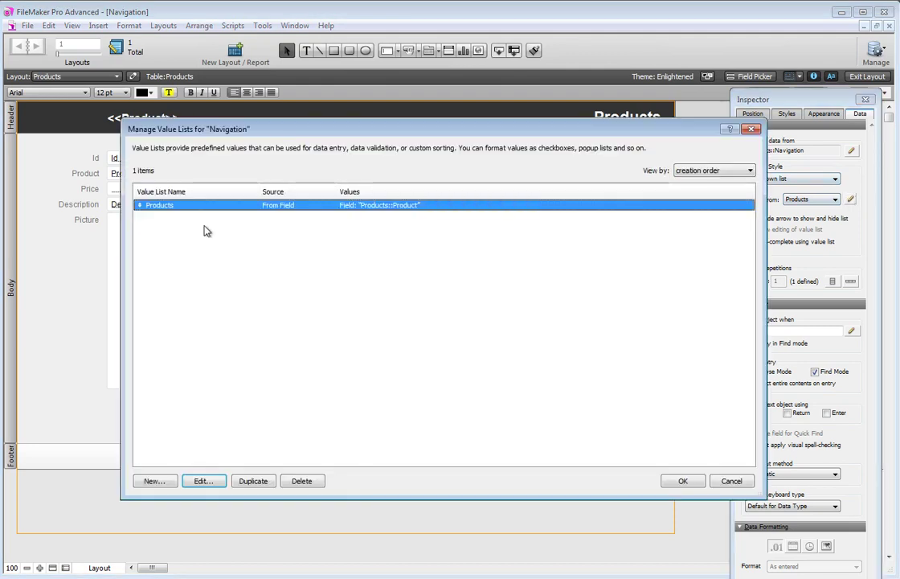
pyautogui.doubleClick(181, 206)
pyautogui.click(596, 220)
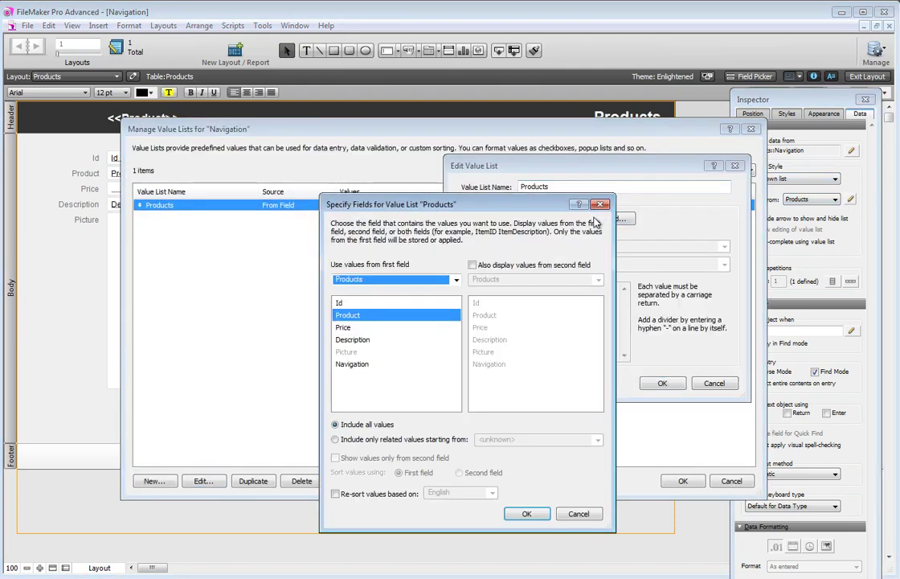
pyautogui.click(415, 303)
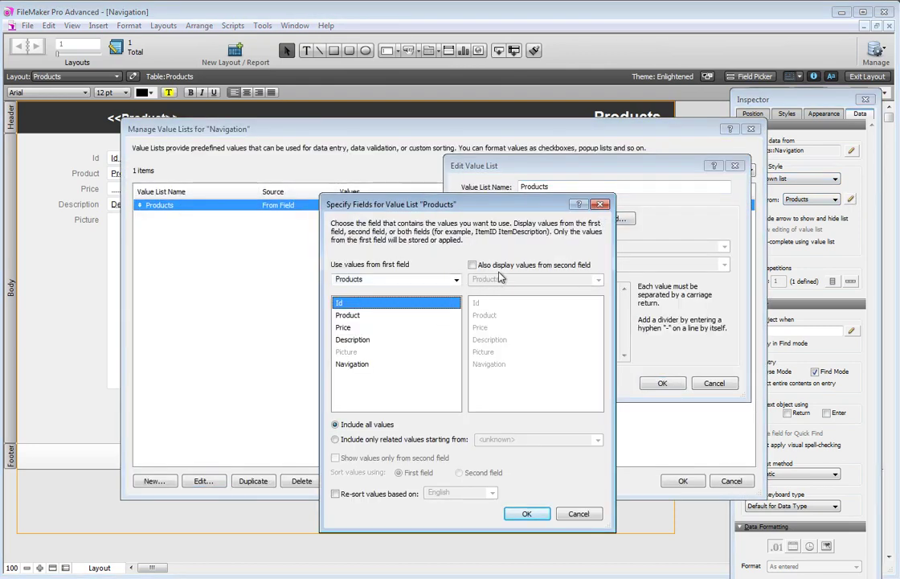
pyautogui.click(473, 265)
pyautogui.click(484, 315)
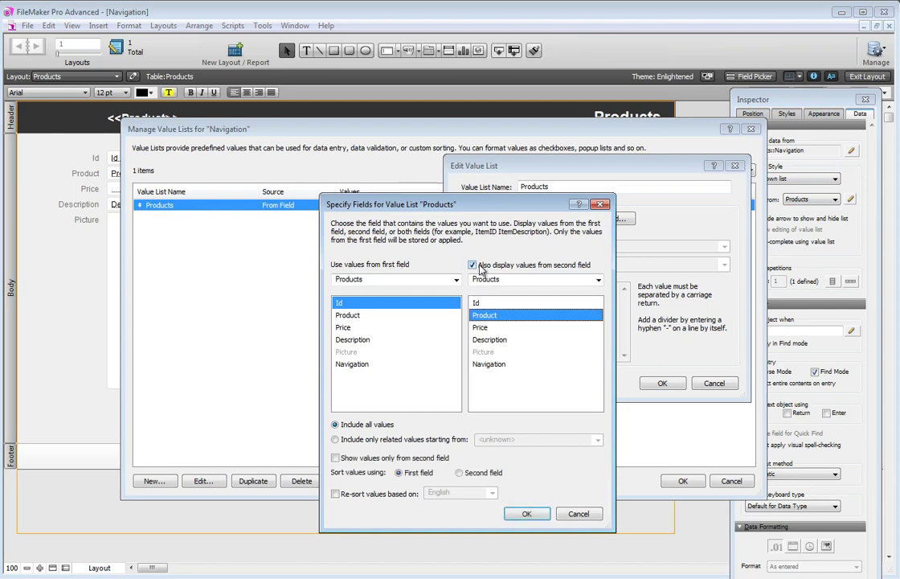
# Step: Show only the Product names, save the value list, and return to Browse mode
pyautogui.click(336, 458)
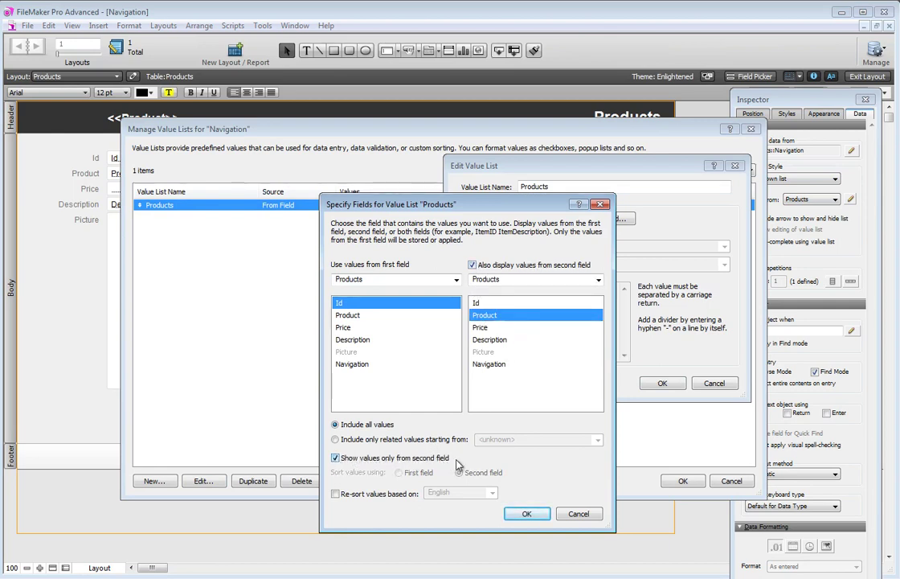
pyautogui.click(522, 513)
pyautogui.click(660, 384)
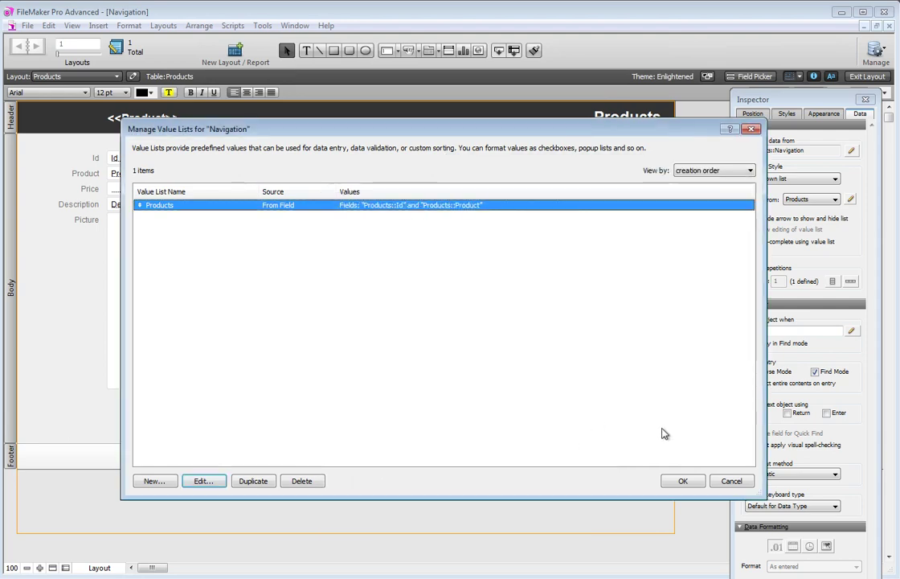
pyautogui.click(682, 481)
pyautogui.hotkey('ctrl', 'b')
pyautogui.click(470, 172)
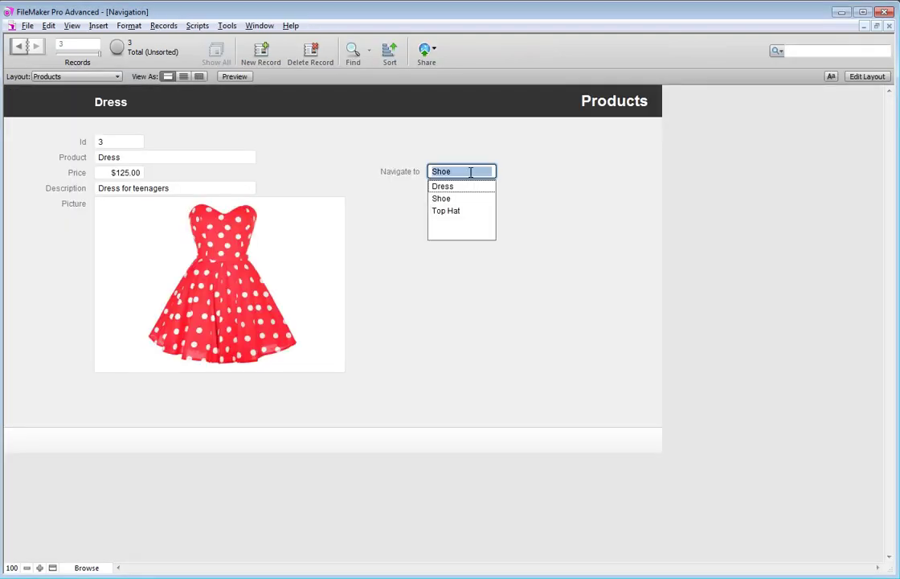
# Step: Pick Shoe (Id 1), return to the Shoe record, then pick Dress (Id 3) in Navigate to
pyautogui.click(450, 199)
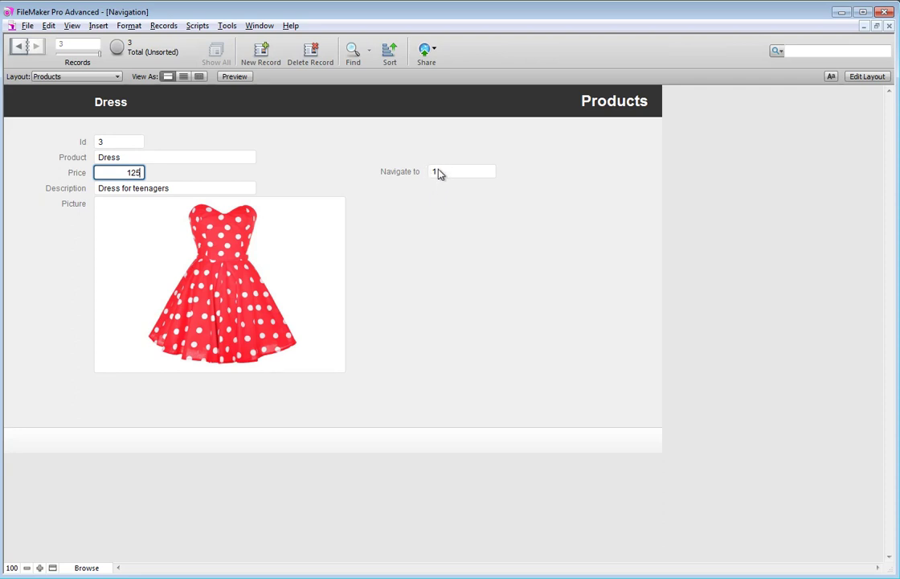
pyautogui.click(16, 51)
pyautogui.click(114, 142)
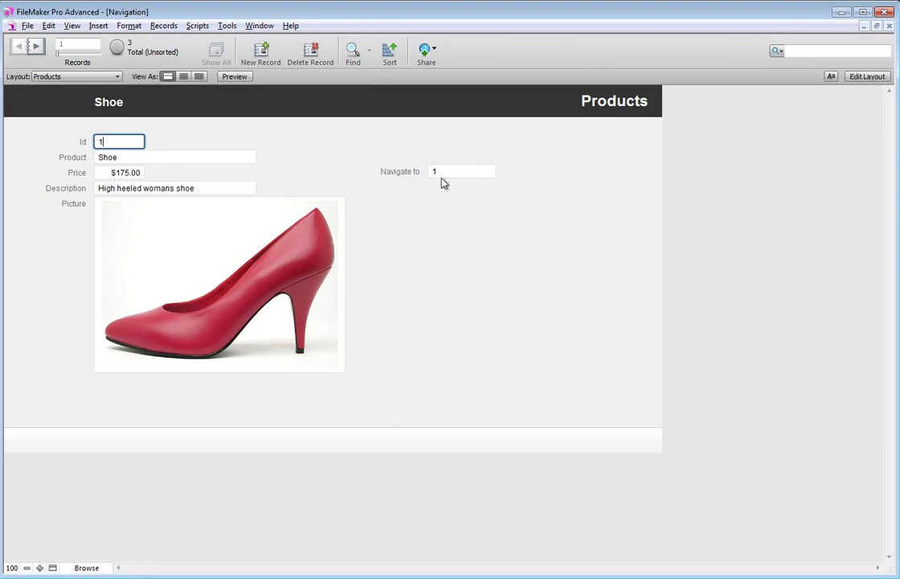
pyautogui.click(855, 75)
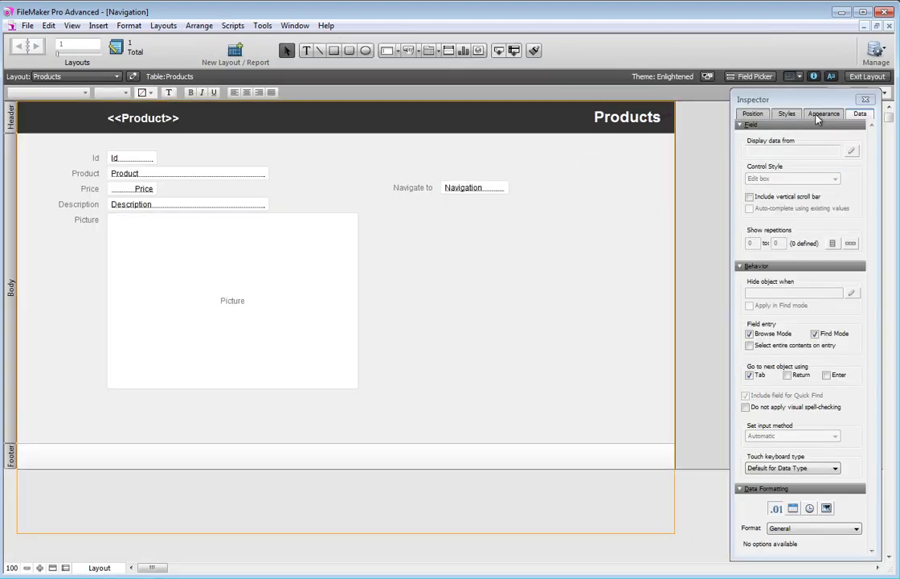
pyautogui.click(867, 76)
pyautogui.click(474, 174)
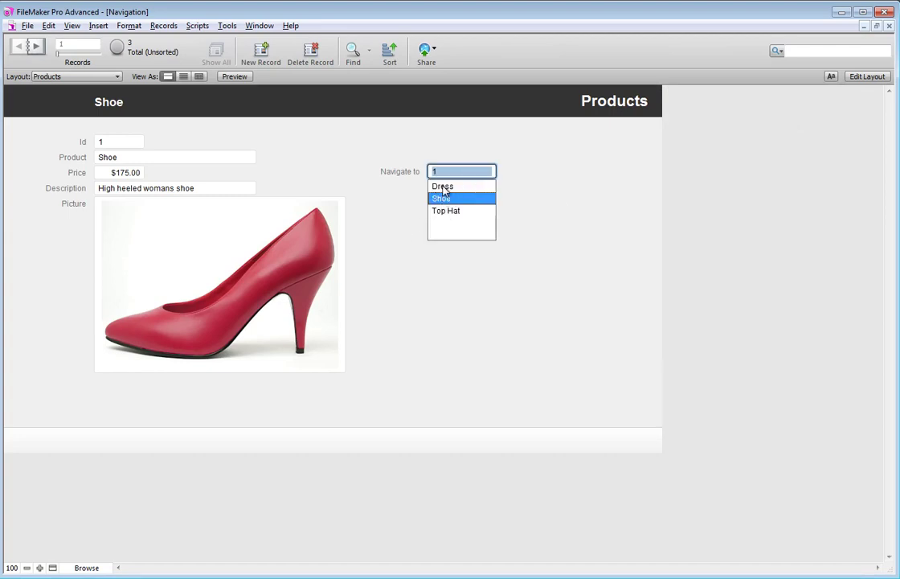
pyautogui.click(444, 189)
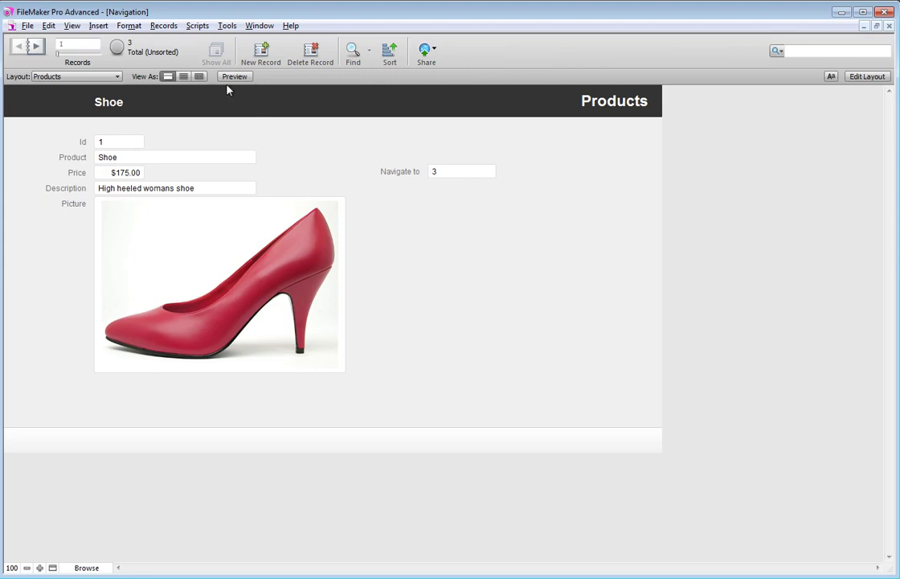
pyautogui.click(27, 25)
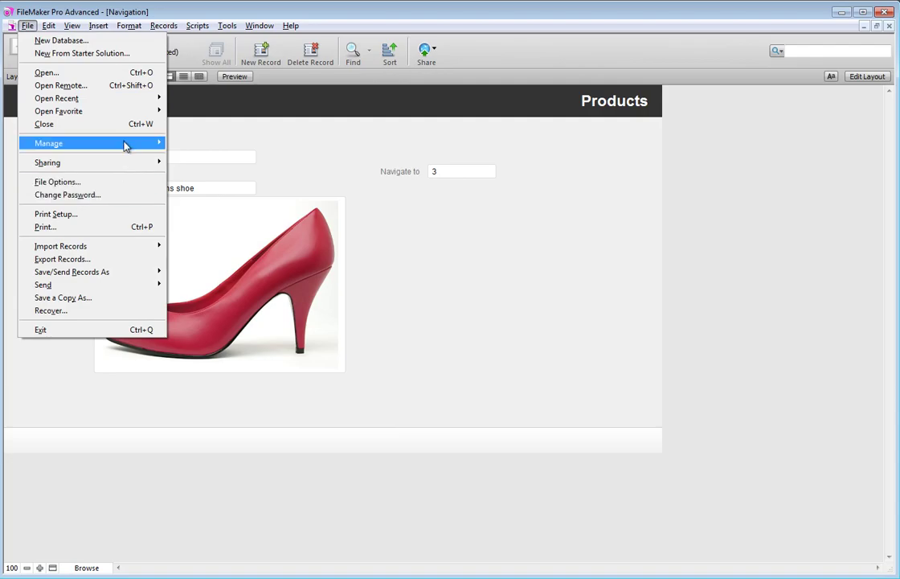
# Step: Rename the Navigation field to g_ProductId and change its type to Number
pyautogui.moveTo(146, 143)
pyautogui.click(184, 144)
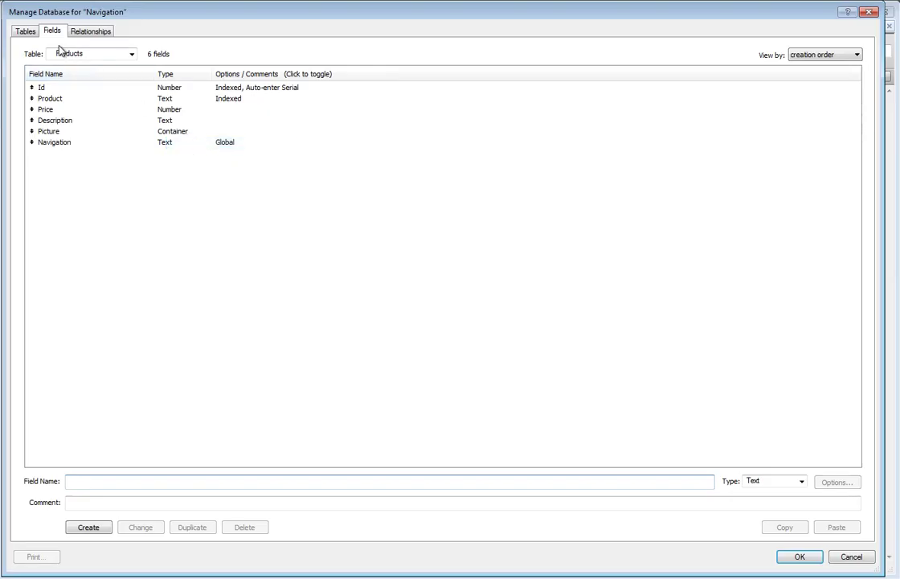
pyautogui.click(56, 145)
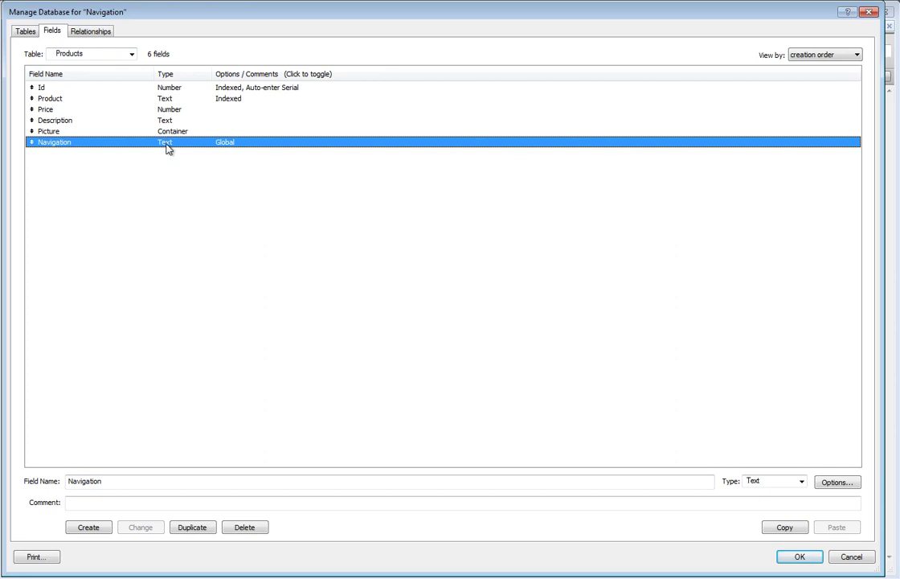
pyautogui.click(113, 481)
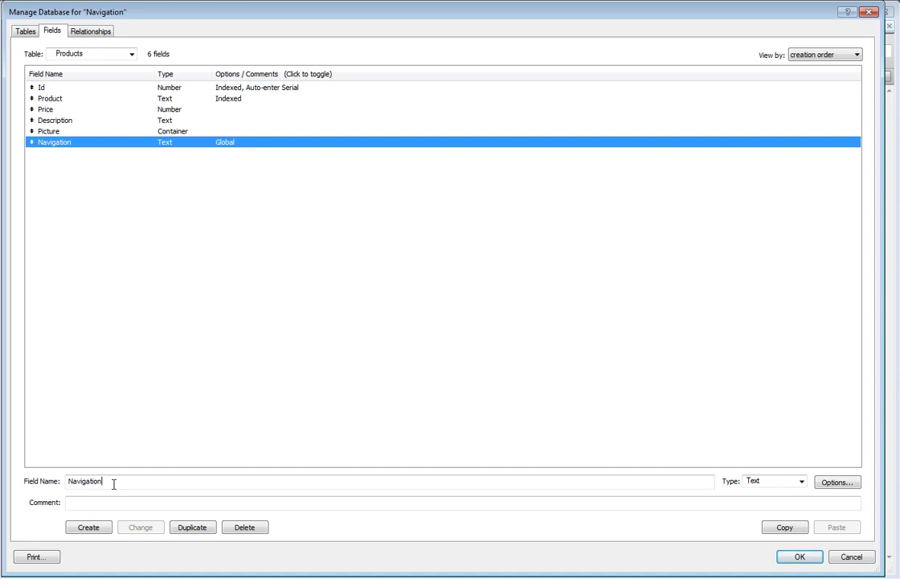
pyautogui.doubleClick(113, 483)
pyautogui.write('g')
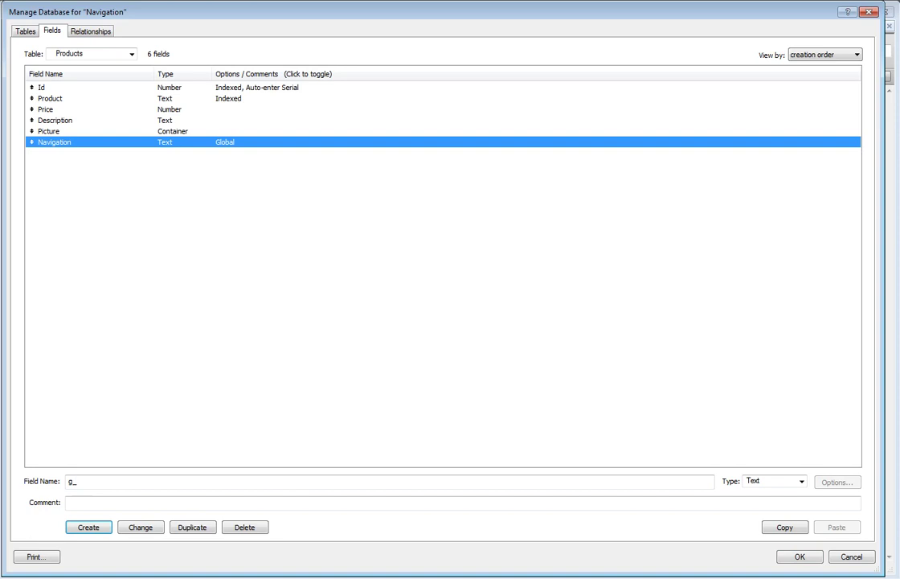
pyautogui.write('_ProductId')
pyautogui.press('Tab')
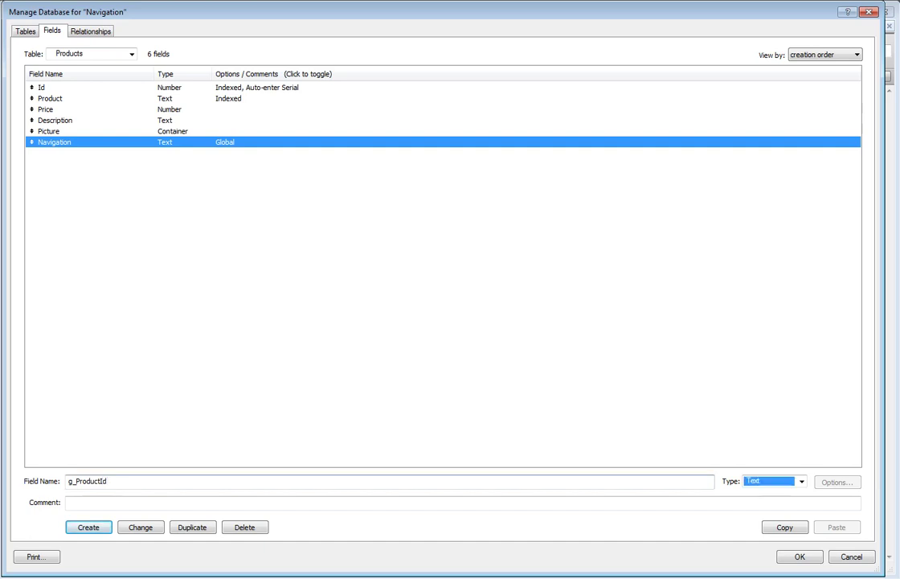
pyautogui.press('Down')
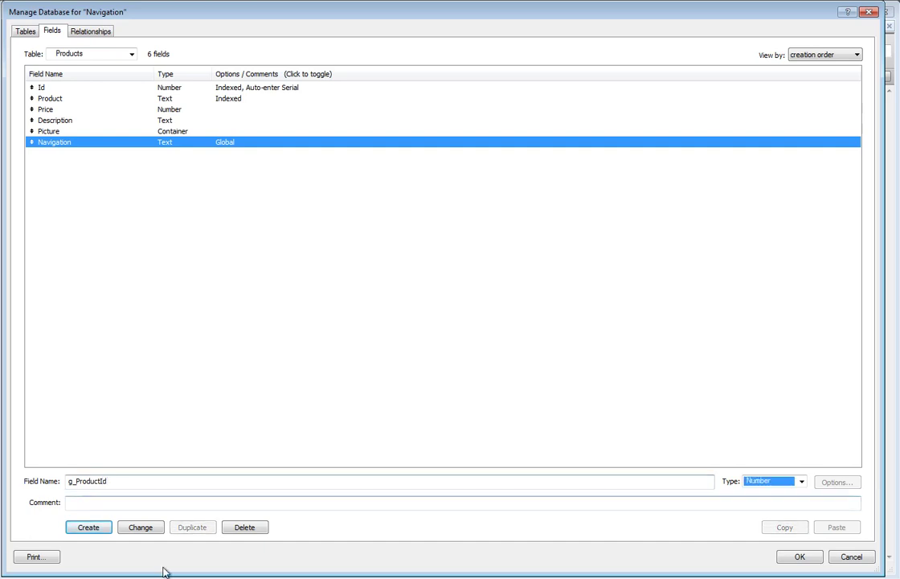
pyautogui.click(142, 530)
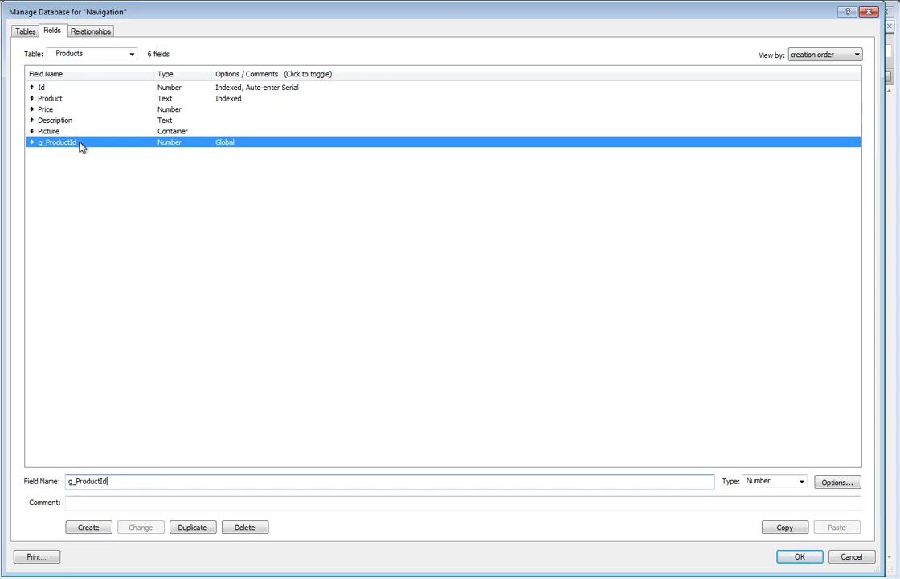
# Step: Duplicate the Products table occurrence and name the copy Products_Navigate
pyautogui.click(76, 33)
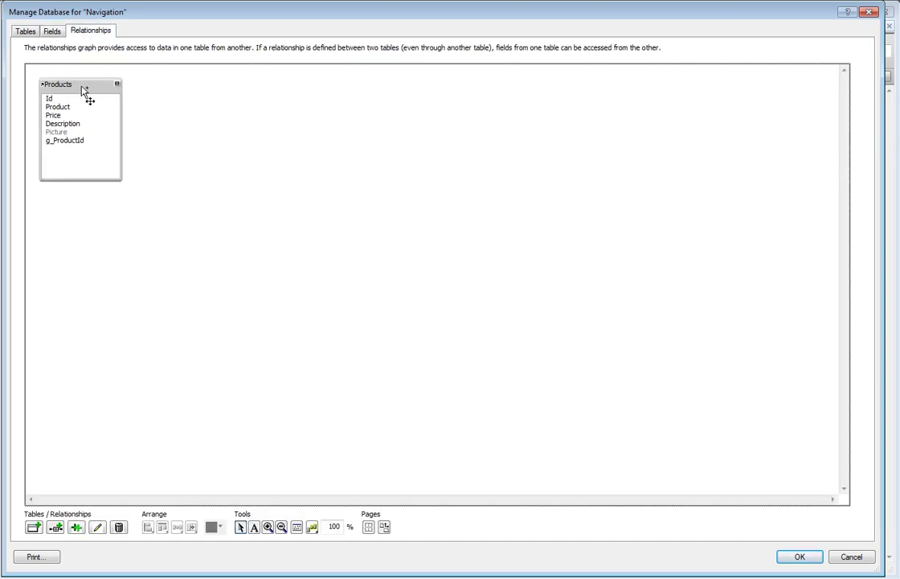
pyautogui.moveTo(85, 87); pyautogui.dragTo(108, 92)
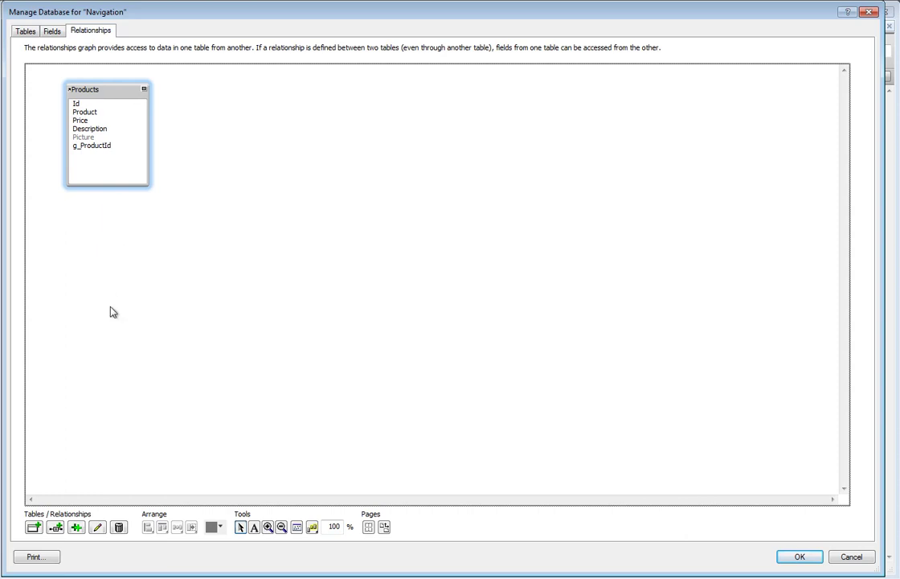
pyautogui.click(76, 528)
pyautogui.moveTo(121, 110); pyautogui.dragTo(232, 95)
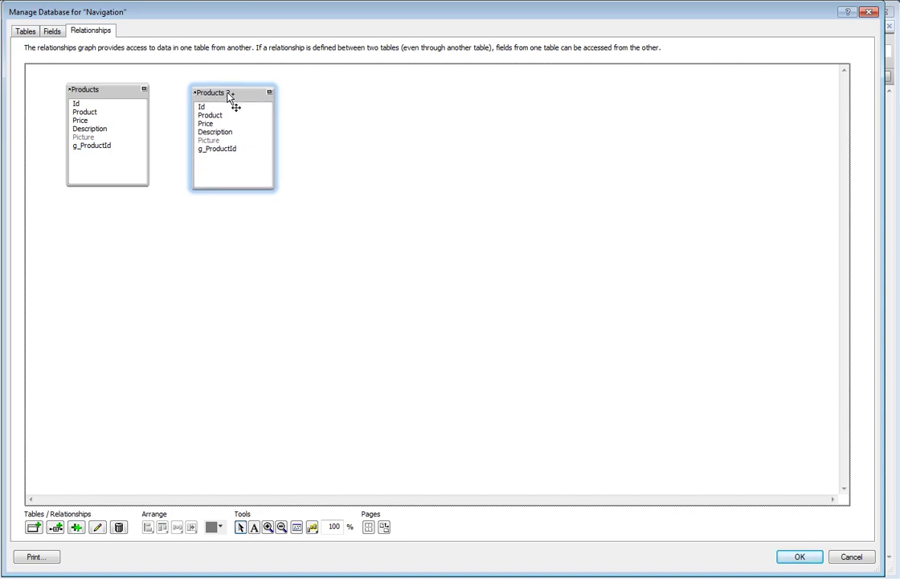
pyautogui.doubleClick(232, 95)
pyautogui.click(573, 440)
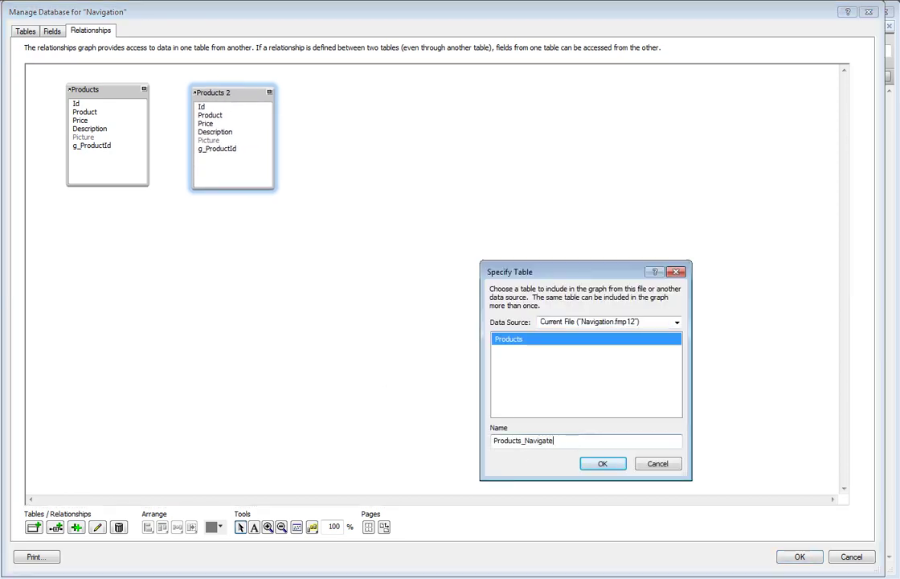
pyautogui.click(603, 464)
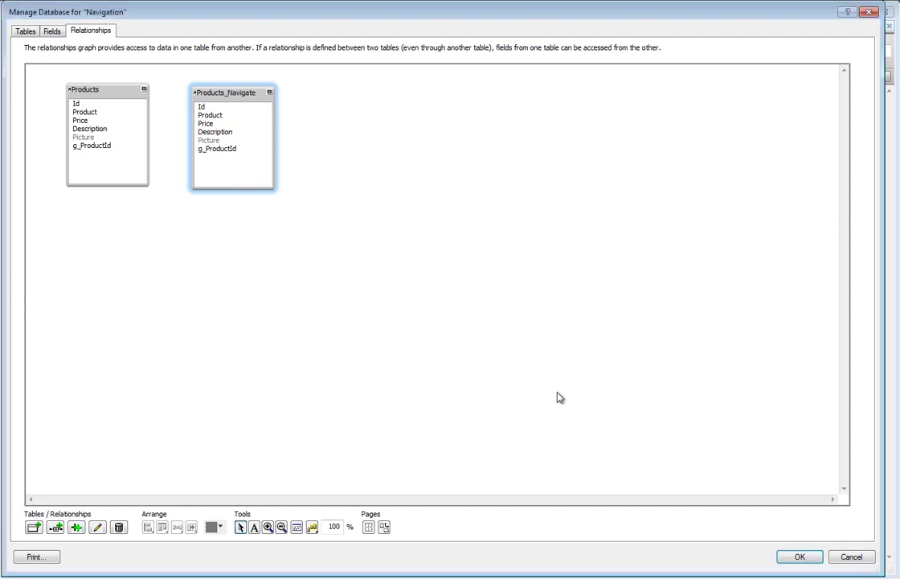
# Step: Relate Products::g_ProductId to Products_Navigate::Id and save the database setup
pyautogui.click(113, 93)
pyautogui.moveTo(113, 94); pyautogui.dragTo(108, 93)
pyautogui.moveTo(237, 96)
pyautogui.mouseDown()
pyautogui.moveTo(219, 100)
pyautogui.moveTo(235, 94)
pyautogui.mouseUp()
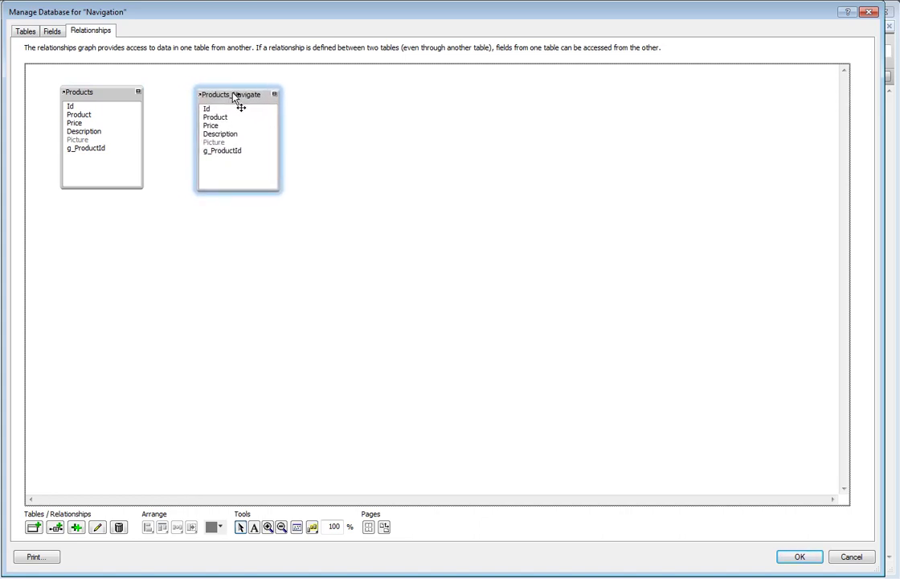
pyautogui.click(85, 149)
pyautogui.moveTo(85, 154); pyautogui.dragTo(214, 108)
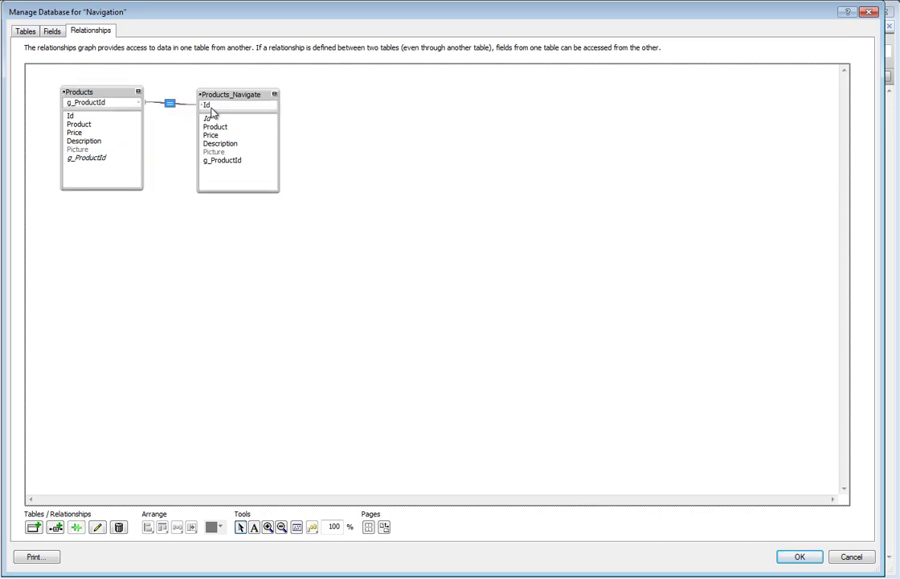
pyautogui.click(797, 557)
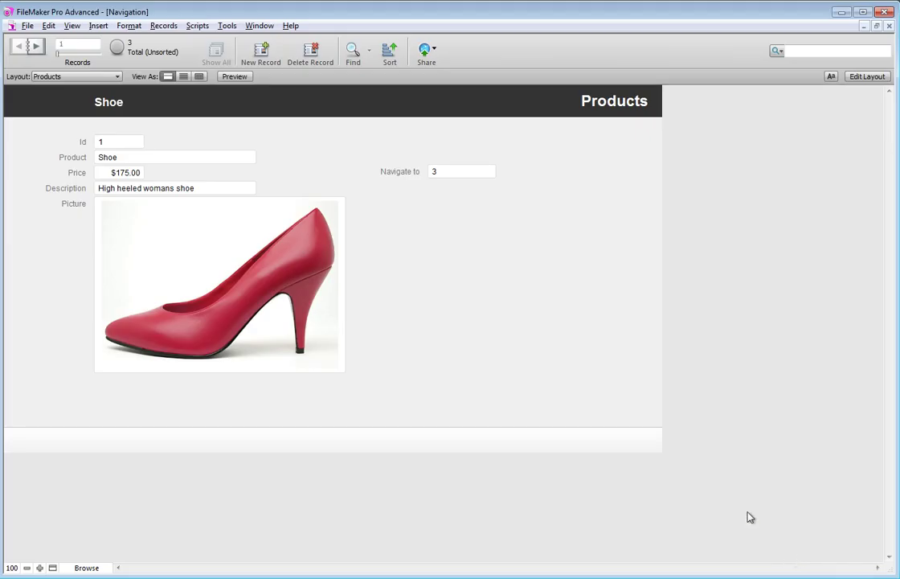
# Step: Add an unlabelled Products_Navigate::Product field beside the Navigate to drop-down
pyautogui.click(858, 78)
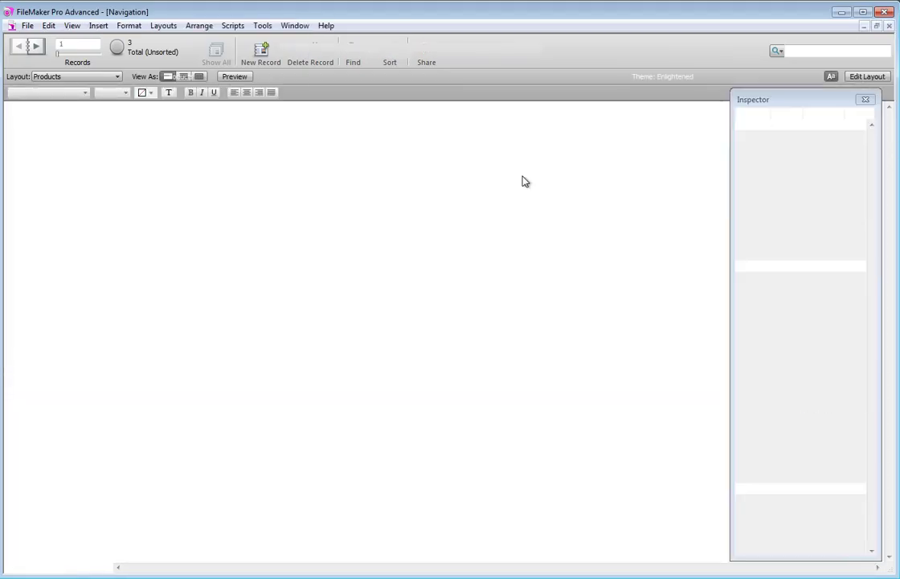
pyautogui.click(453, 190)
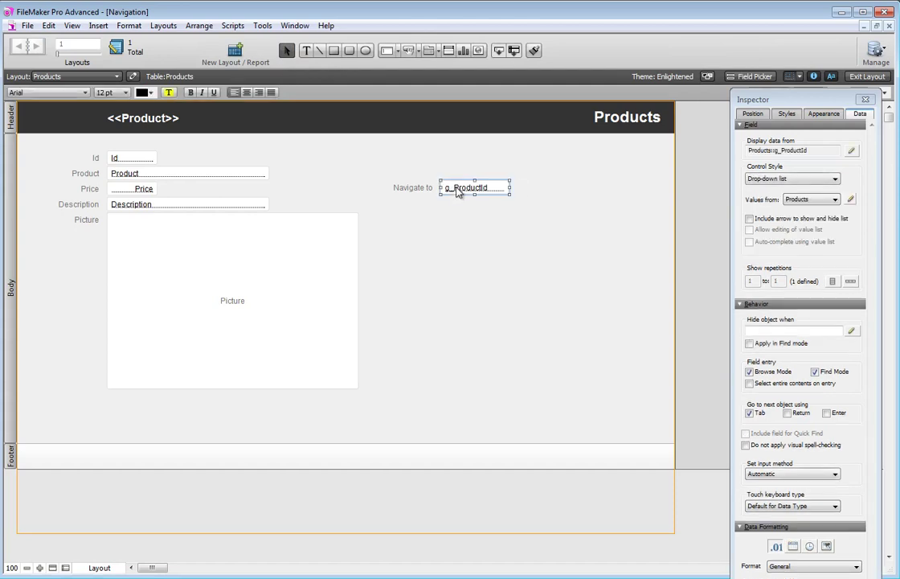
pyautogui.moveTo(456, 188); pyautogui.dragTo(529, 254)
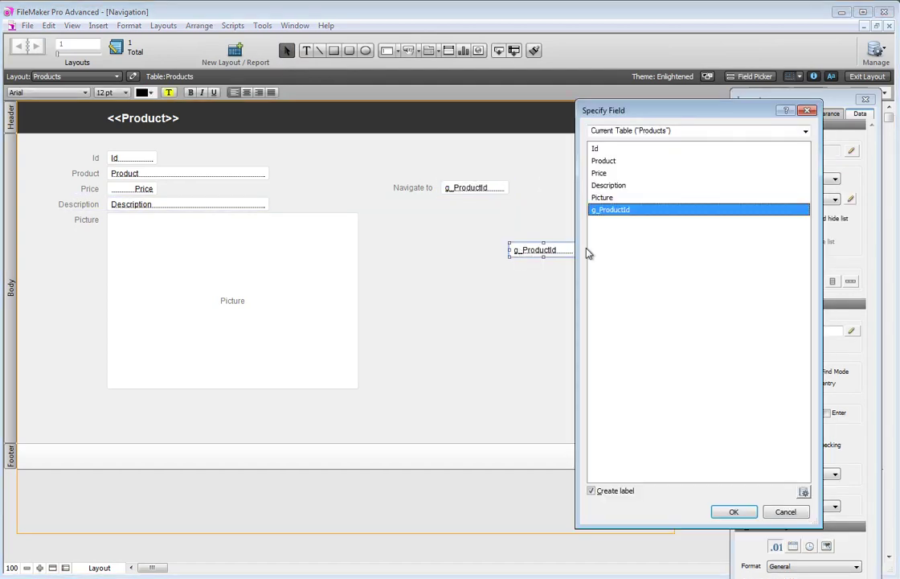
pyautogui.click(678, 131)
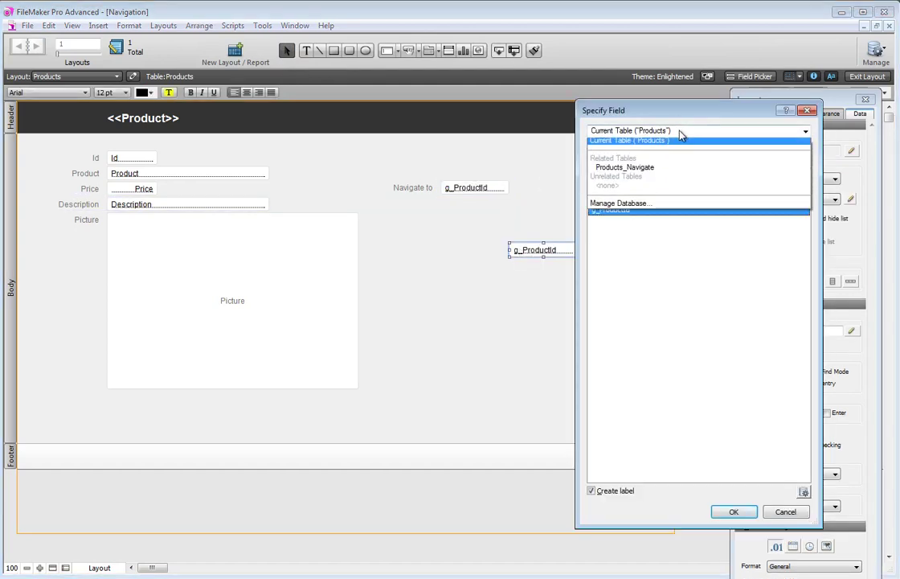
pyautogui.click(643, 167)
pyautogui.click(623, 160)
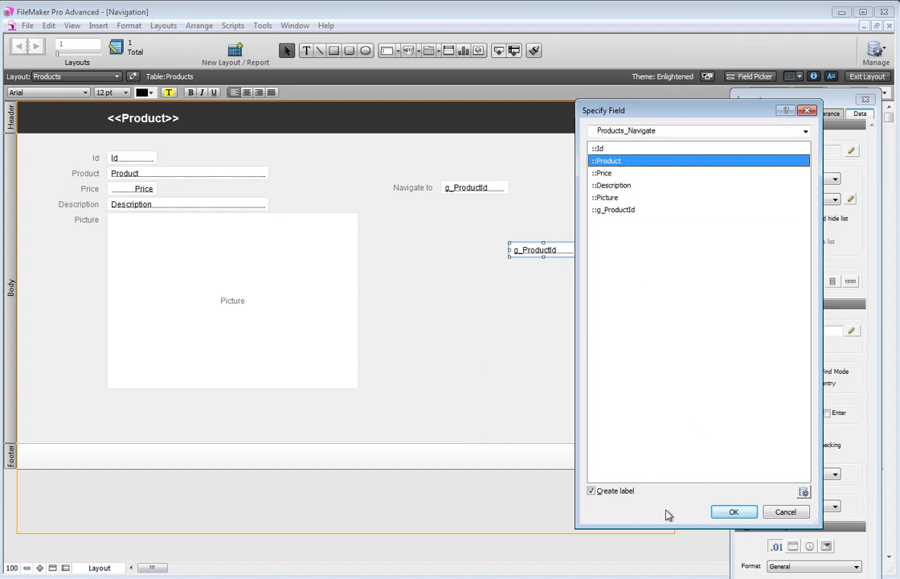
pyautogui.click(592, 491)
pyautogui.click(733, 512)
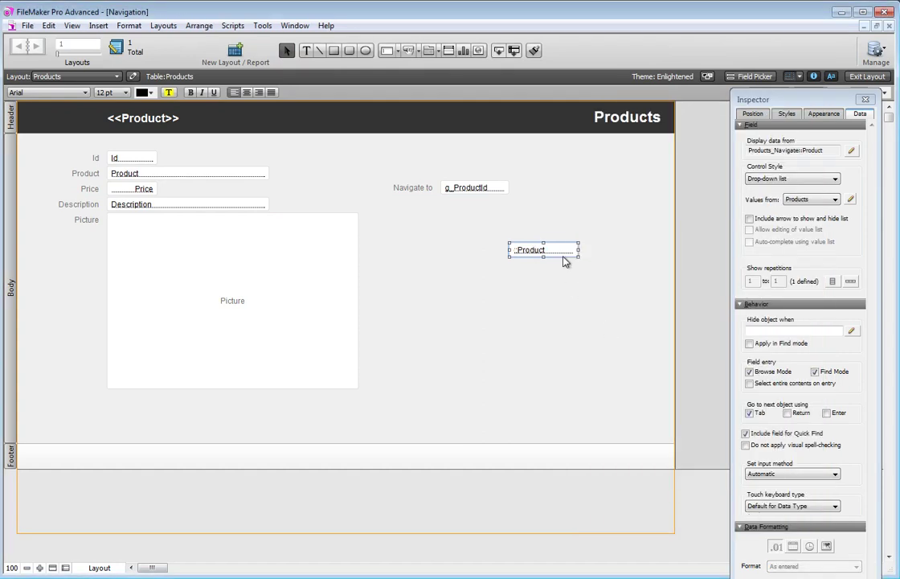
pyautogui.moveTo(567, 255); pyautogui.dragTo(571, 180)
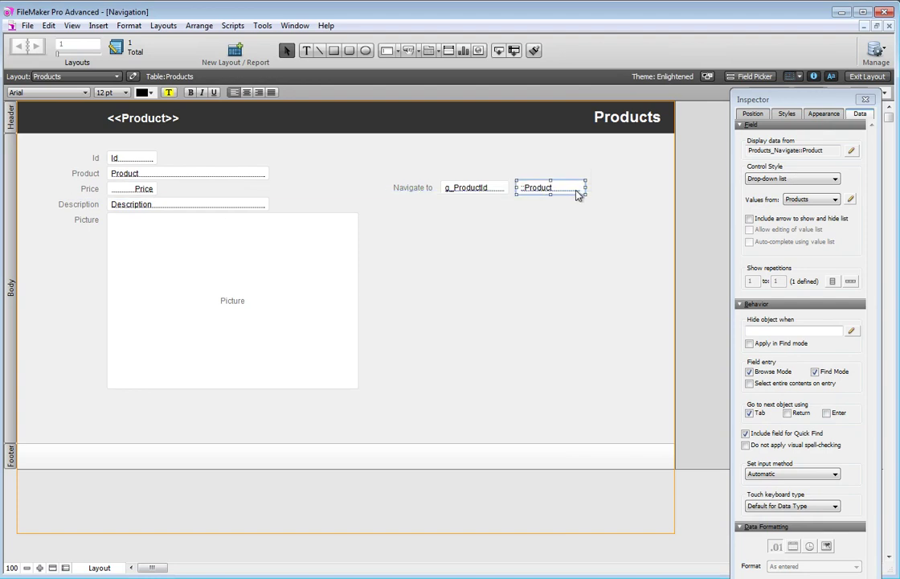
# Step: In Browse mode, choose Shoe in Navigate to and check the product name appears
pyautogui.click(884, 77)
pyautogui.click(446, 174)
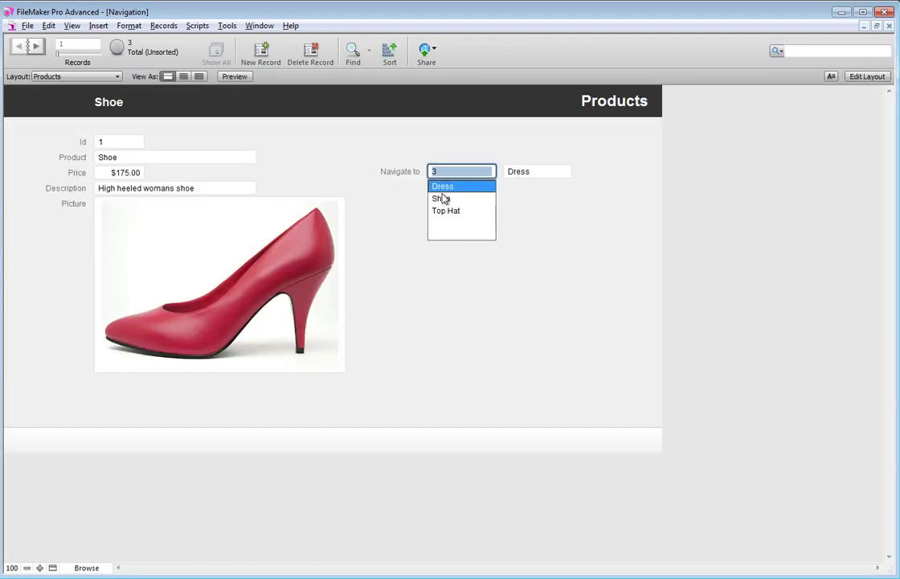
pyautogui.click(441, 198)
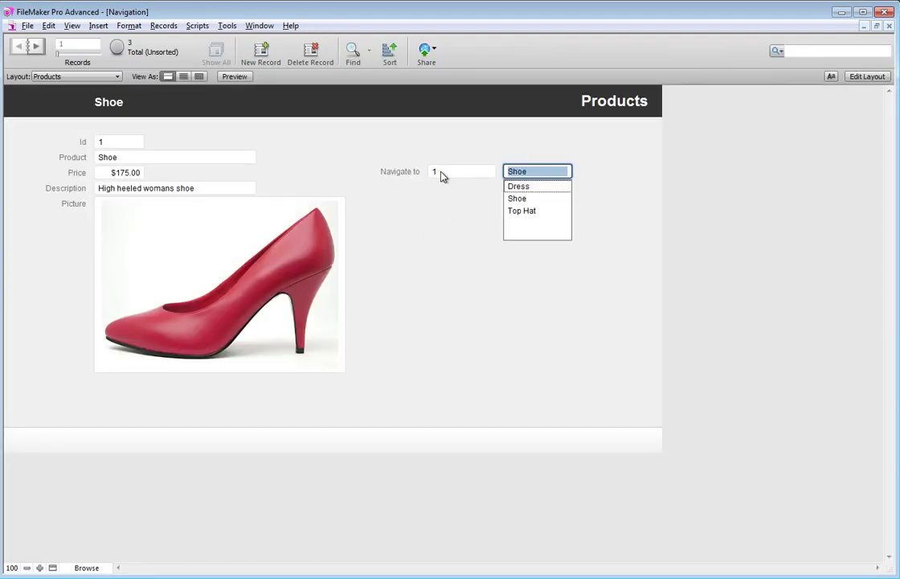
pyautogui.click(523, 158)
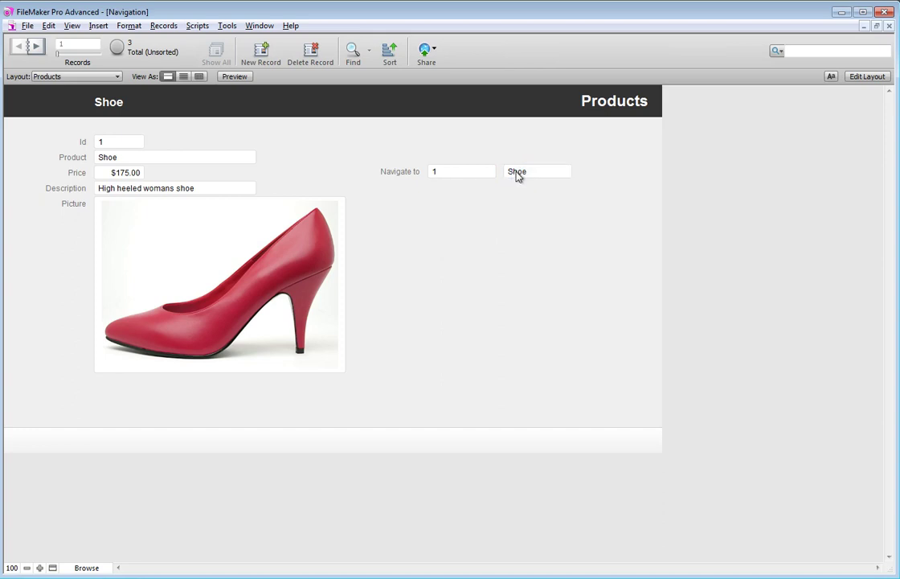
pyautogui.click(868, 77)
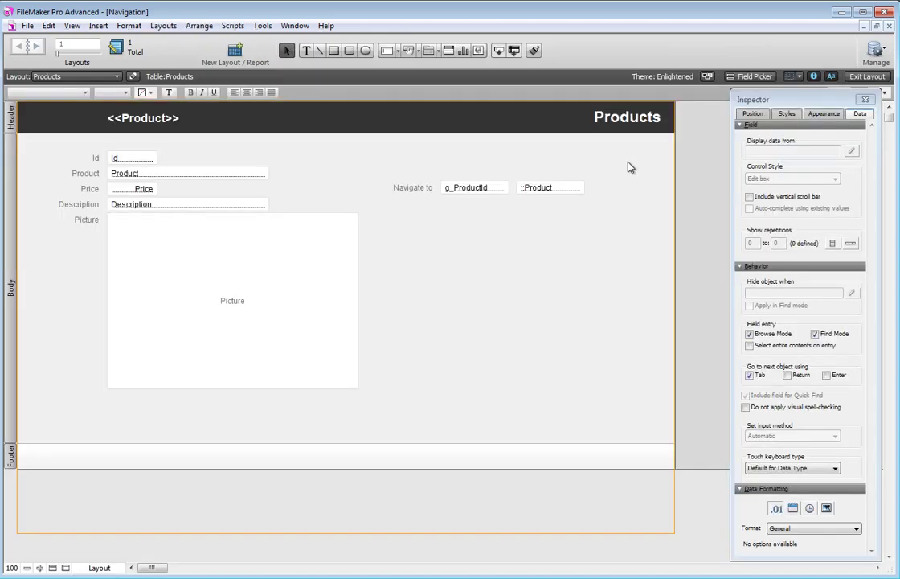
# Step: Change the ::Product field's control style to Edit box
pyautogui.click(551, 187)
pyautogui.click(792, 179)
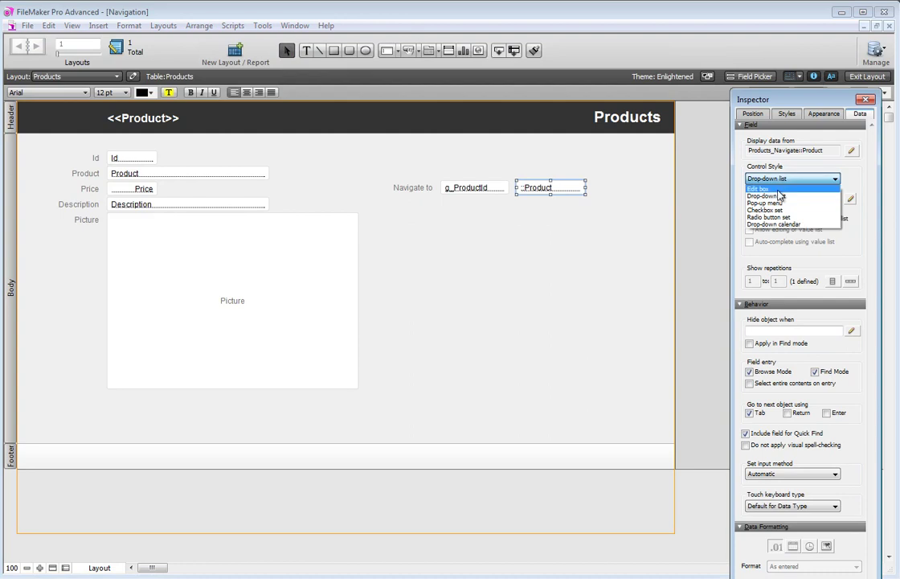
pyautogui.click(775, 196)
# Step: Test in Browse mode by choosing Top Hat from the Navigate to list
pyautogui.click(866, 76)
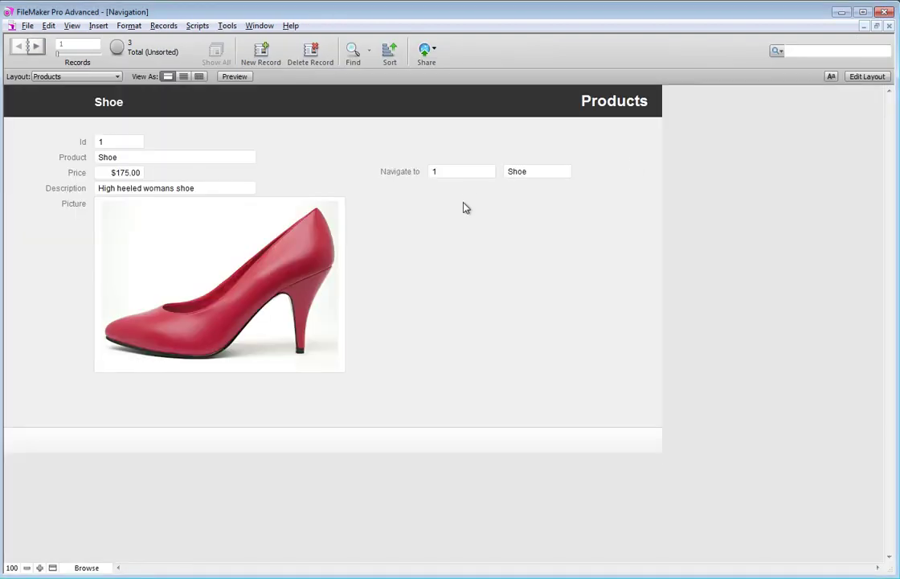
pyautogui.click(462, 173)
pyautogui.click(449, 209)
pyautogui.click(866, 76)
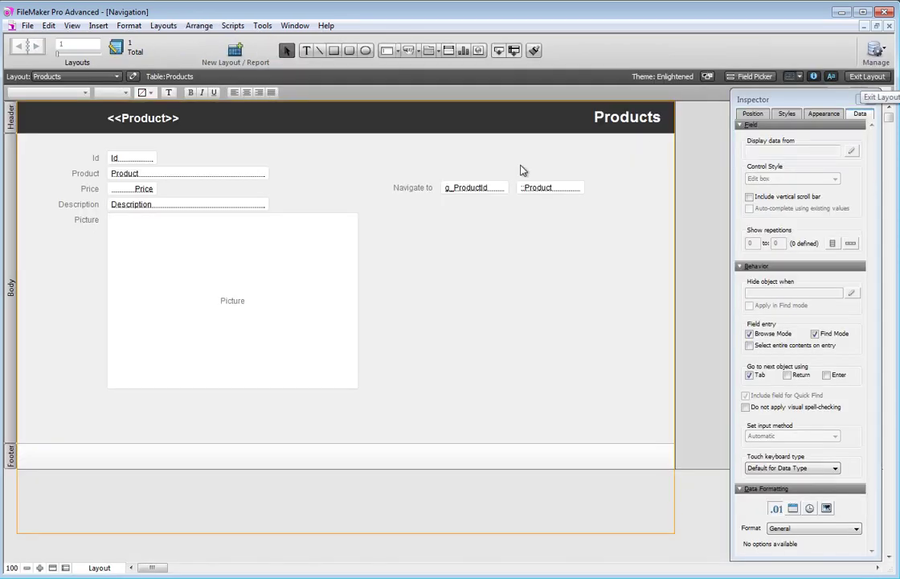
# Step: Stop ::Product being enterable in Browse mode and g_ProductId being enterable in Find mode
pyautogui.moveTo(534, 218); pyautogui.dragTo(482, 202)
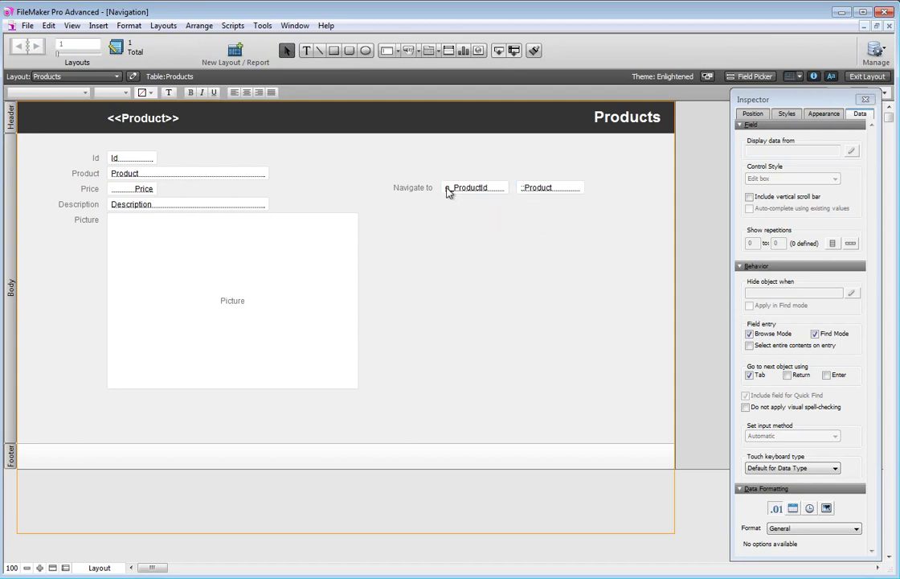
pyautogui.click(555, 188)
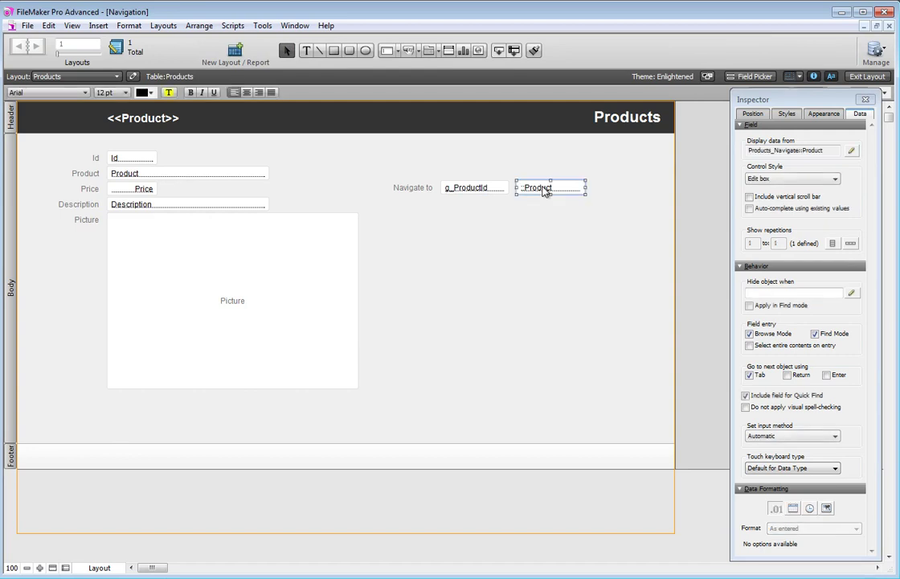
pyautogui.click(486, 193)
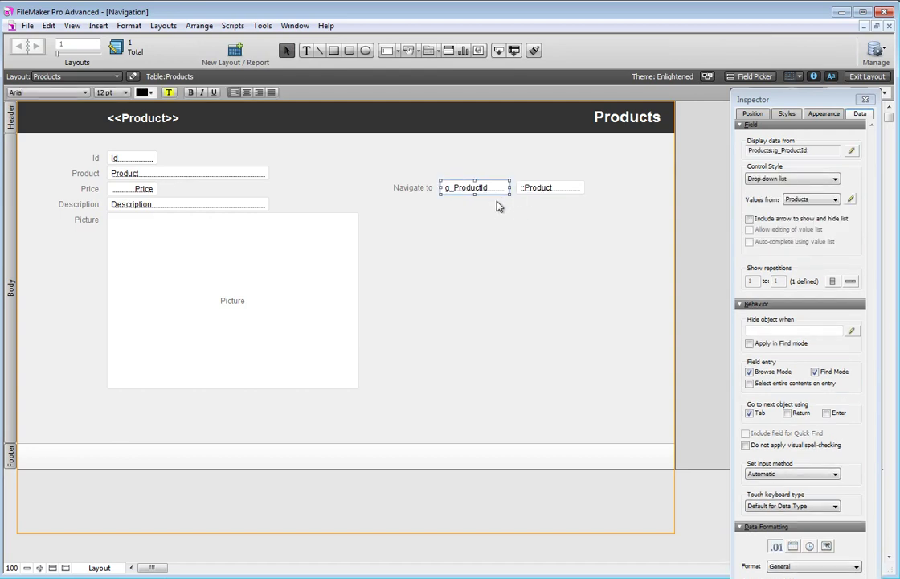
pyautogui.click(530, 194)
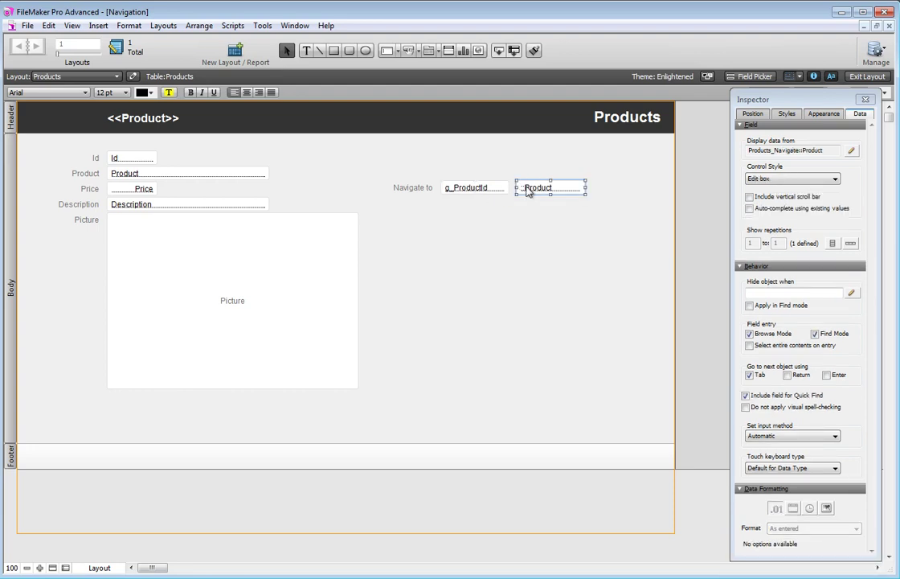
pyautogui.doubleClick(527, 191)
pyautogui.press('Escape')
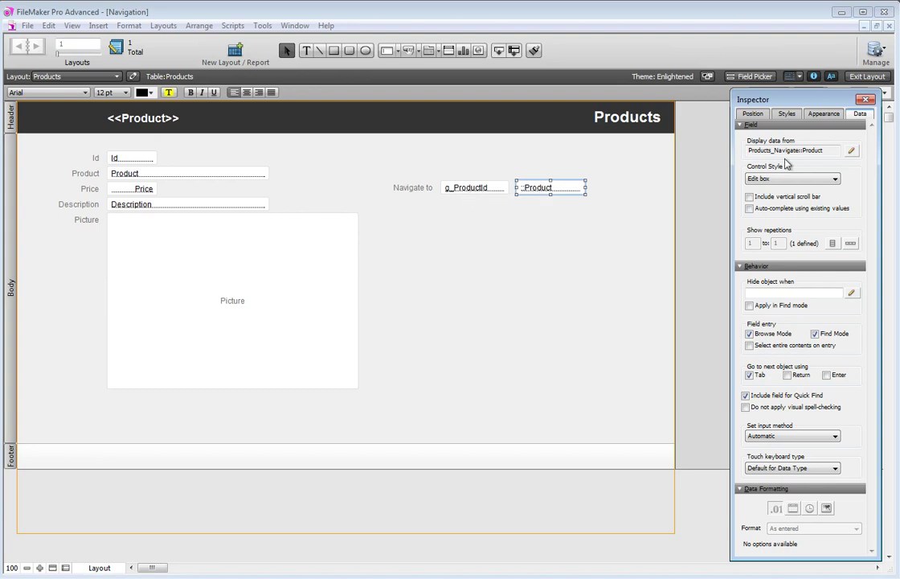
pyautogui.click(749, 333)
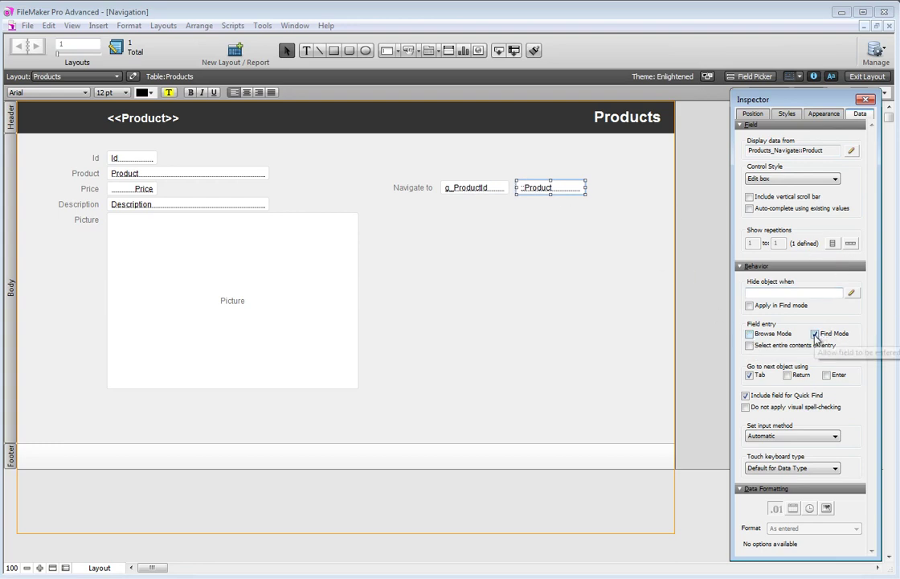
pyautogui.click(475, 193)
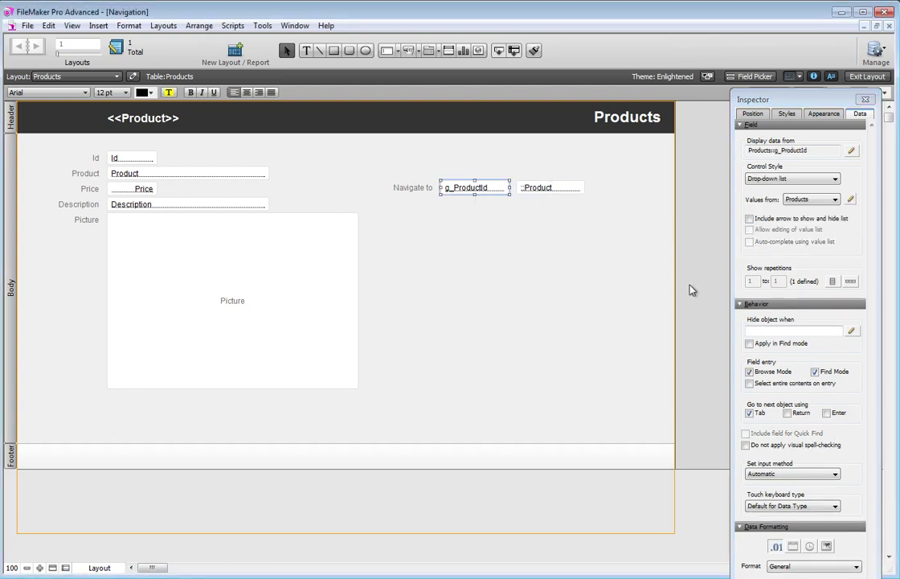
pyautogui.click(814, 372)
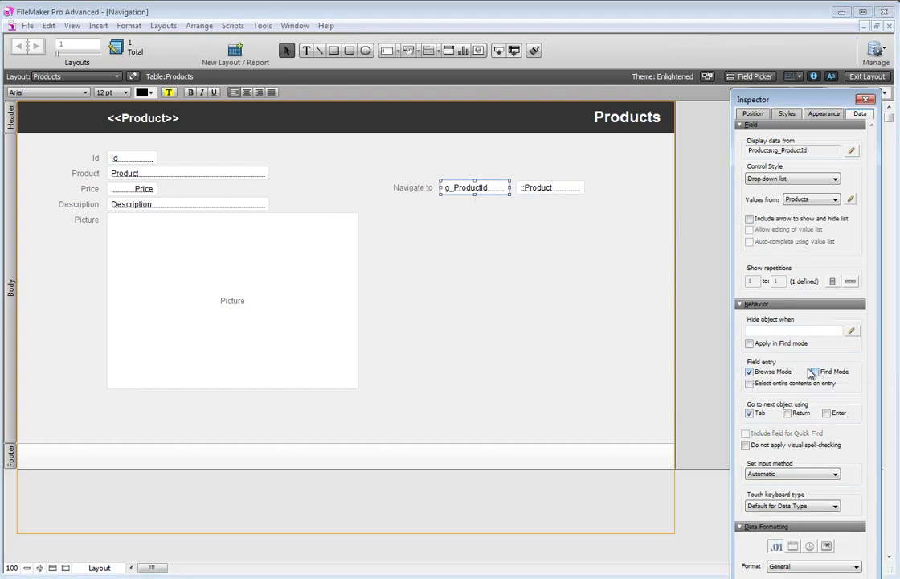
# Step: Stack ::Product onto g_ProductId with Align Left, then return to Browse mode
pyautogui.click(564, 188)
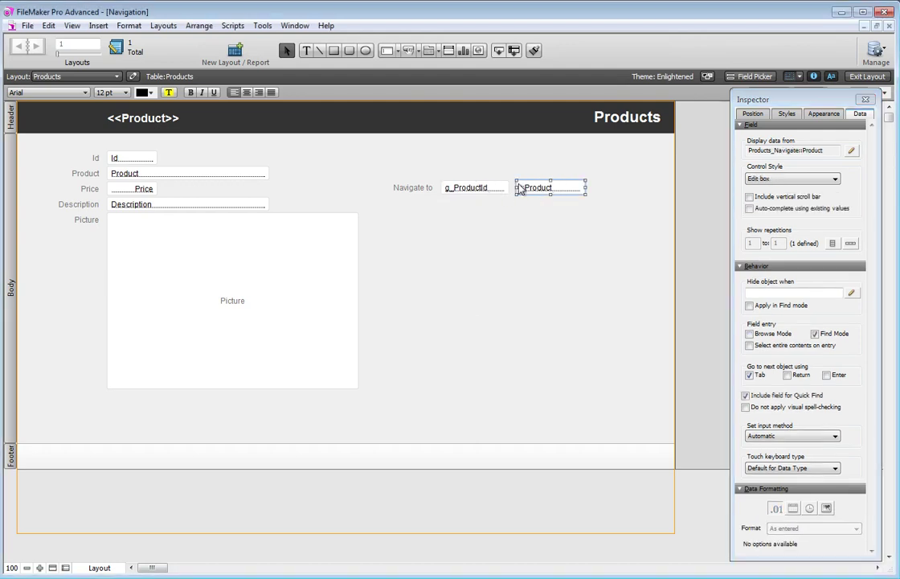
pyautogui.keyDown('shift'); pyautogui.click(474, 191); pyautogui.keyUp('shift')
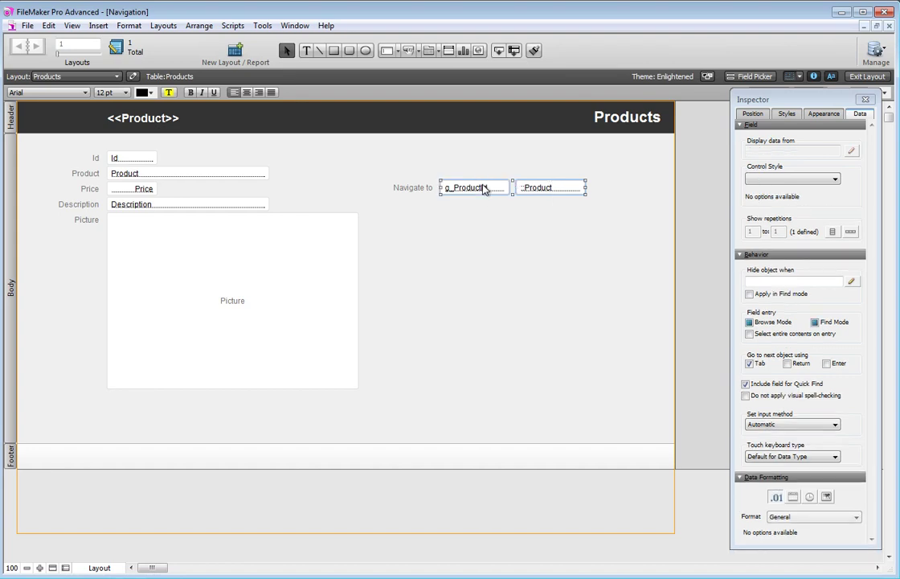
pyautogui.click(752, 113)
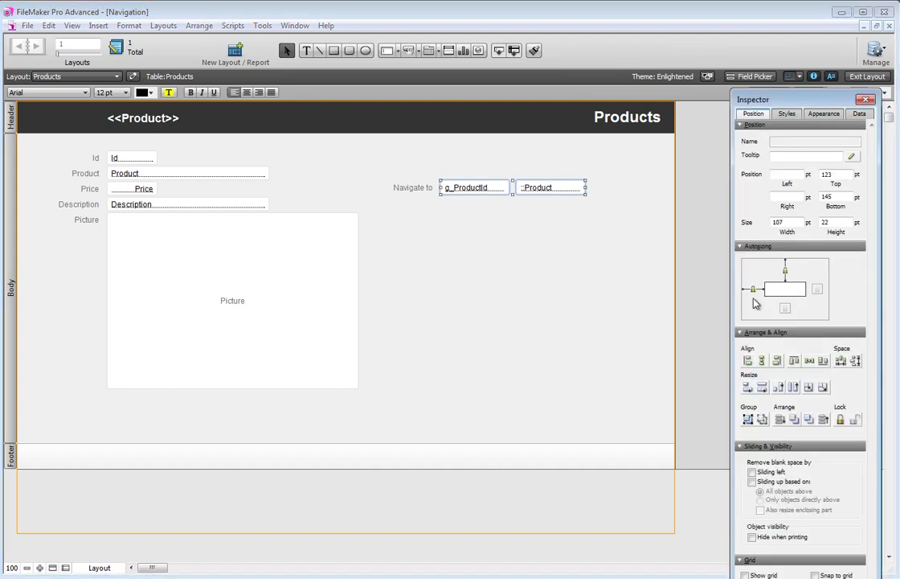
pyautogui.click(747, 360)
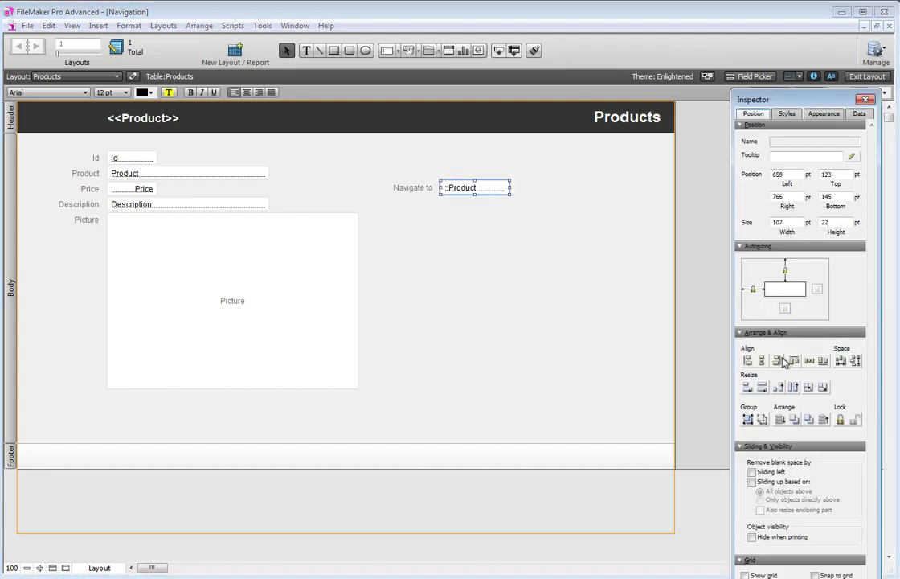
pyautogui.click(867, 77)
pyautogui.click(465, 172)
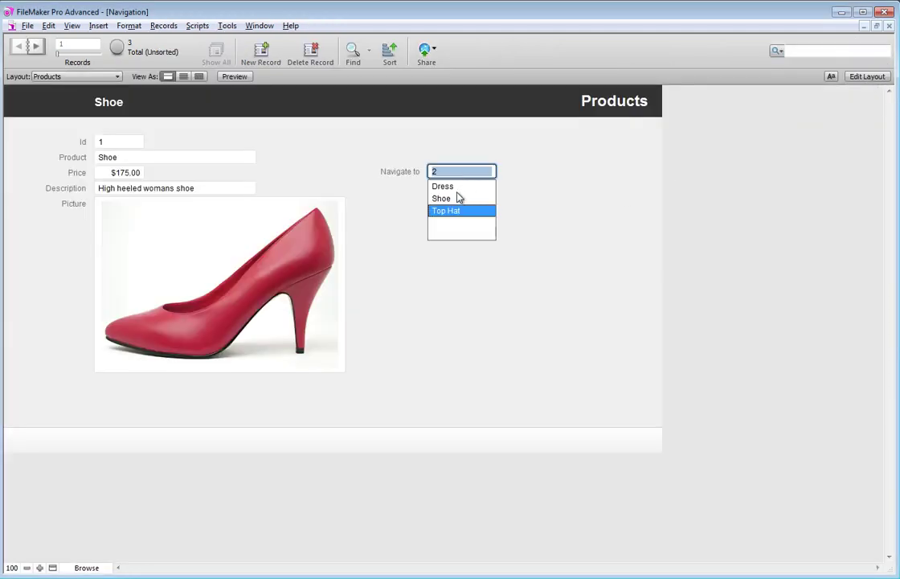
# Step: Pick Shoe, then Dress, from the Navigate to drop-down in Browse mode
pyautogui.click(450, 201)
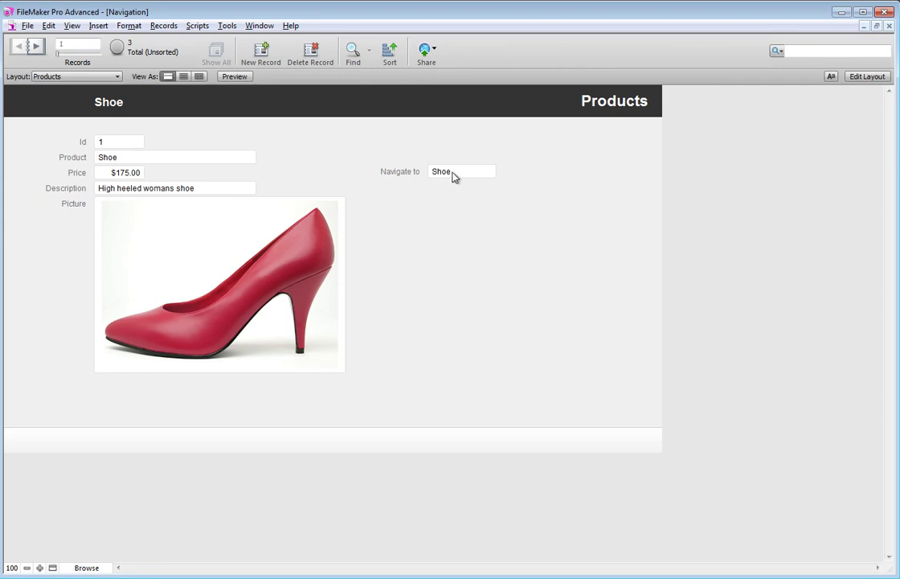
pyautogui.click(455, 176)
pyautogui.press('Tab')
pyautogui.click(198, 25)
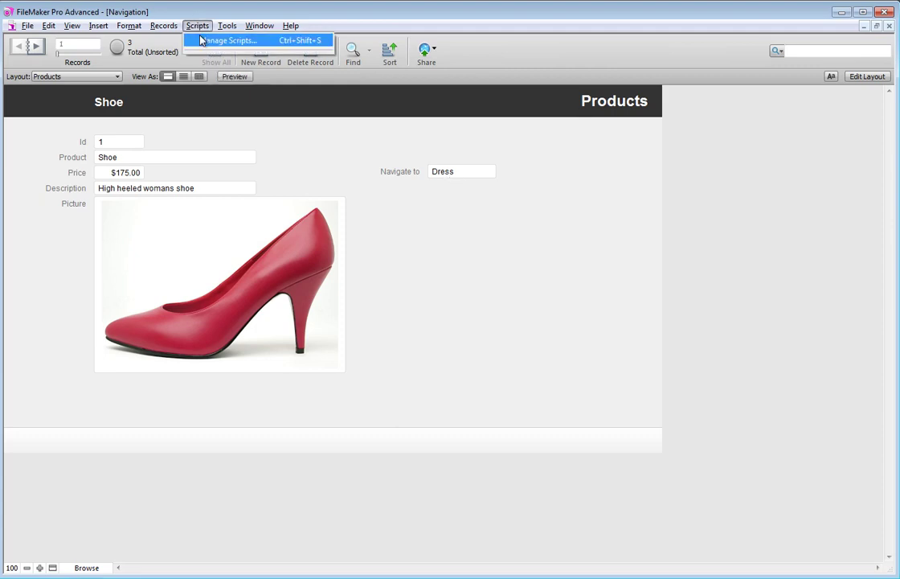
# Step: Create a new script named Navigate to Product starting with Enter Find Mode, Pause unchecked
pyautogui.click(225, 37)
pyautogui.click(574, 536)
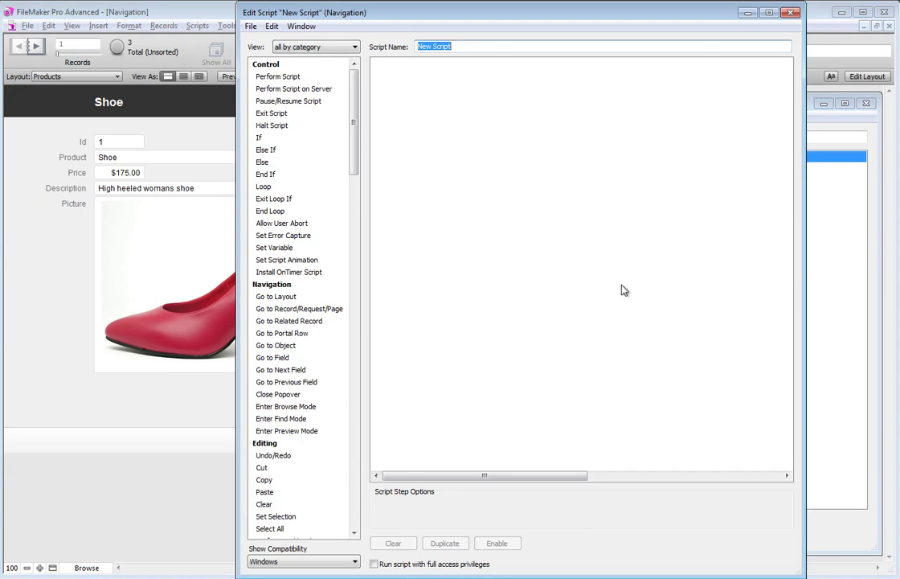
pyautogui.write('Navigate to Produ')
pyautogui.moveTo(353, 94)
pyautogui.mouseDown()
pyautogui.moveTo(359, 110)
pyautogui.moveTo(360, 89)
pyautogui.mouseUp()
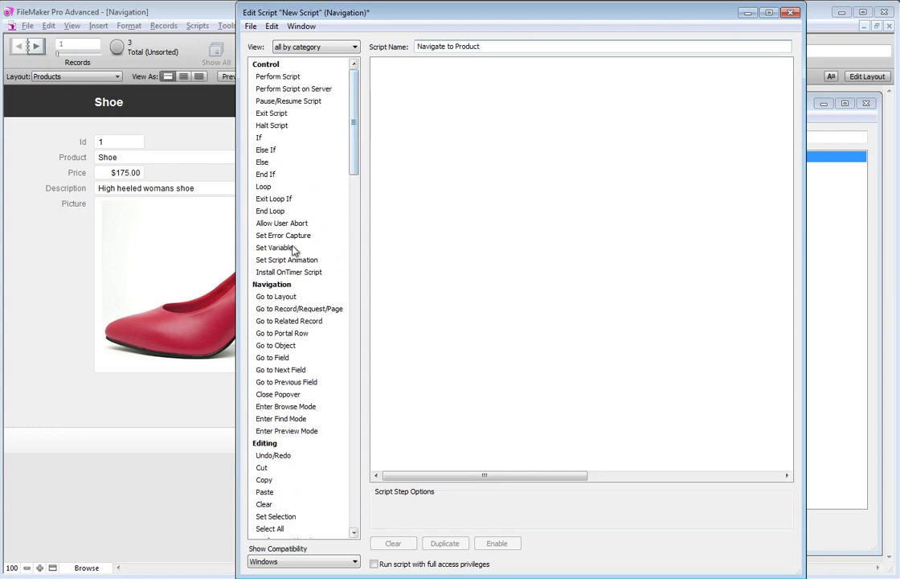
pyautogui.doubleClick(293, 418)
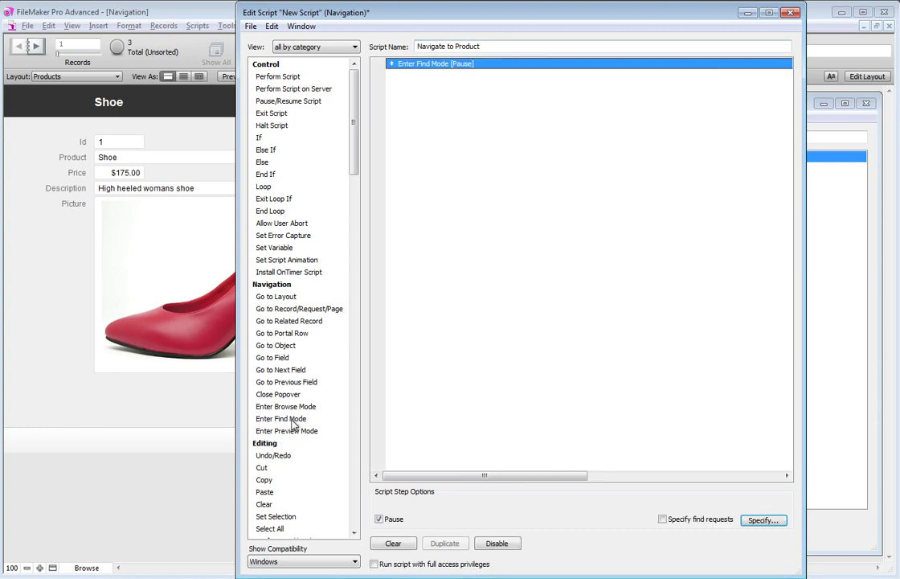
pyautogui.click(379, 519)
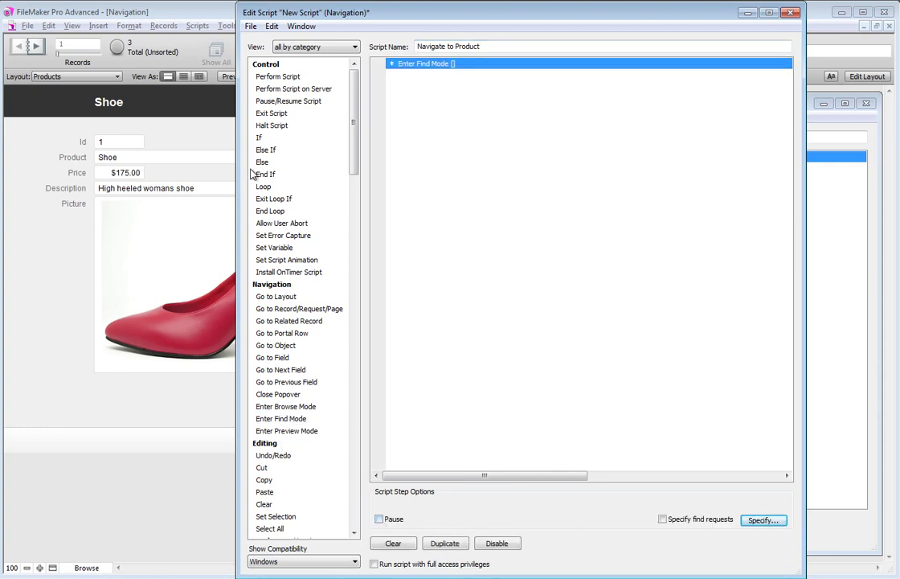
# Step: Add a Set Field step setting Products::Id to Products::g_ProductId
pyautogui.moveTo(353, 125); pyautogui.dragTo(363, 179)
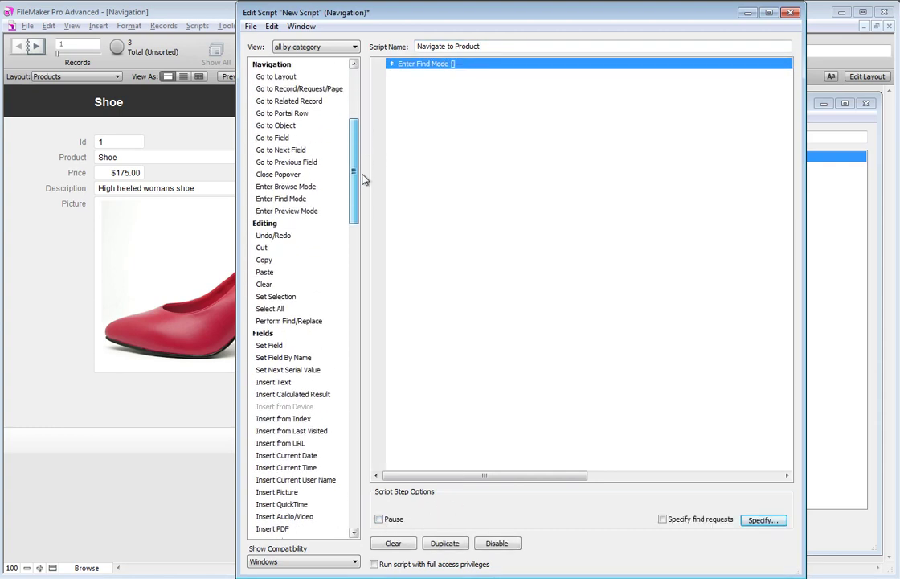
pyautogui.scroll(-5, 362, 197)
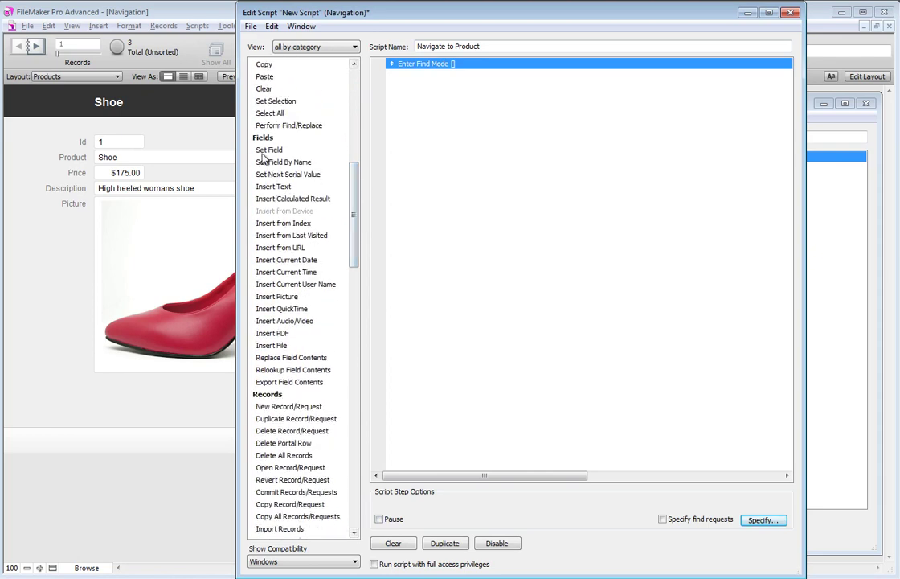
pyautogui.doubleClick(269, 150)
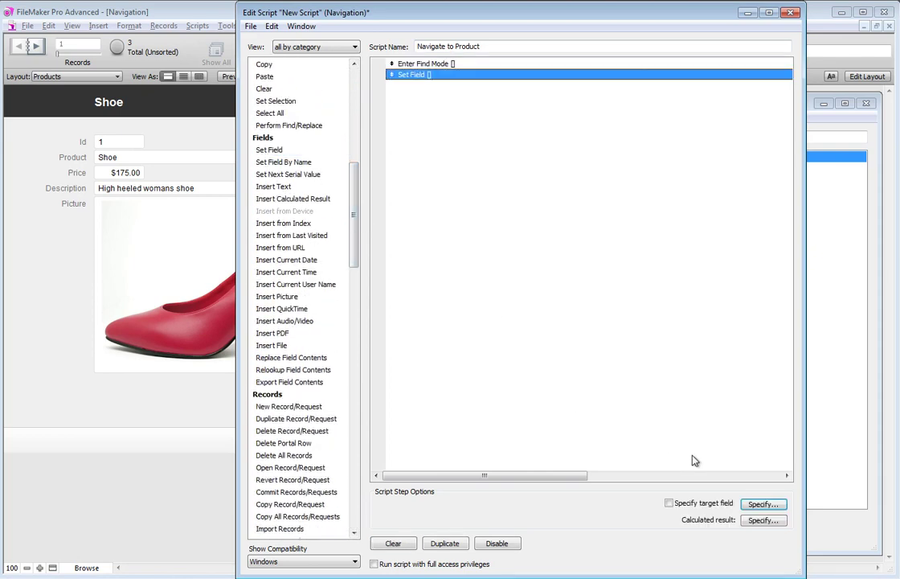
pyautogui.click(763, 504)
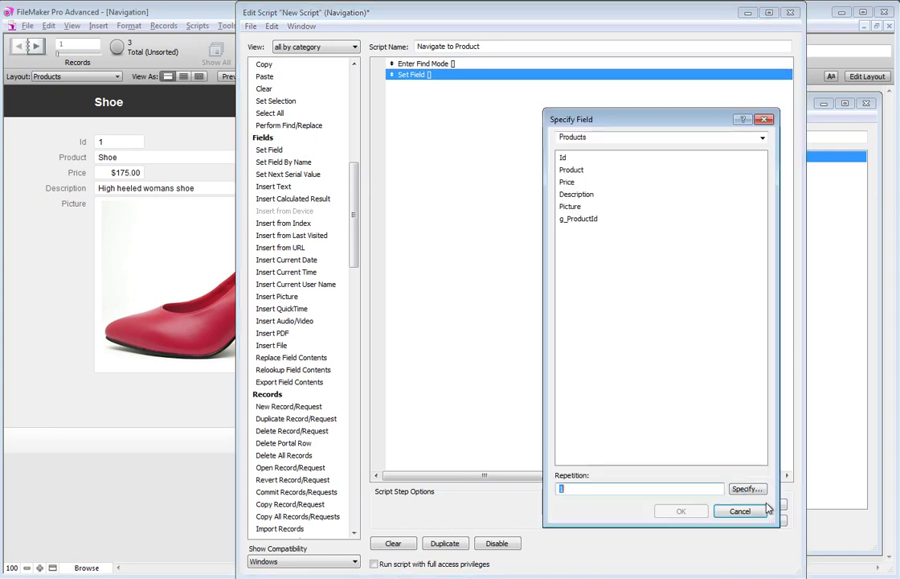
pyautogui.doubleClick(563, 158)
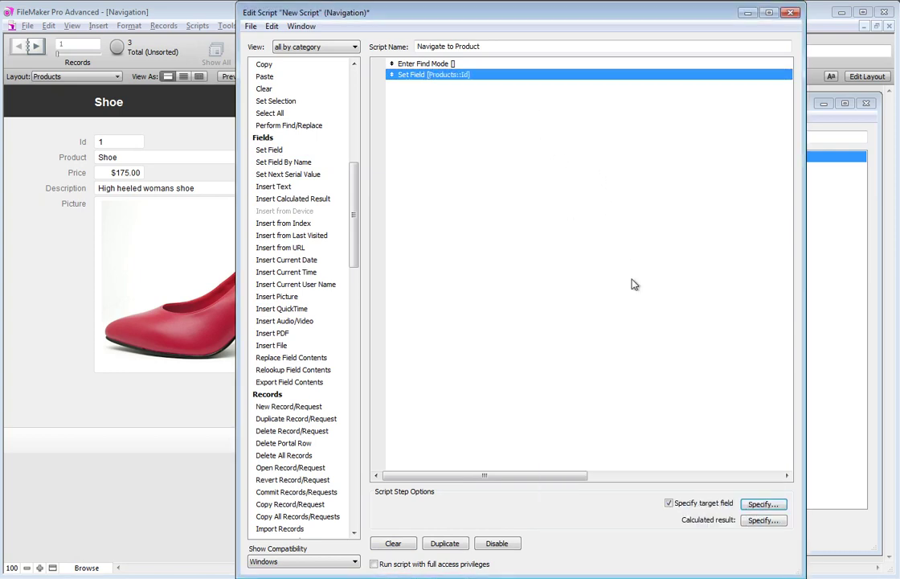
pyautogui.click(760, 519)
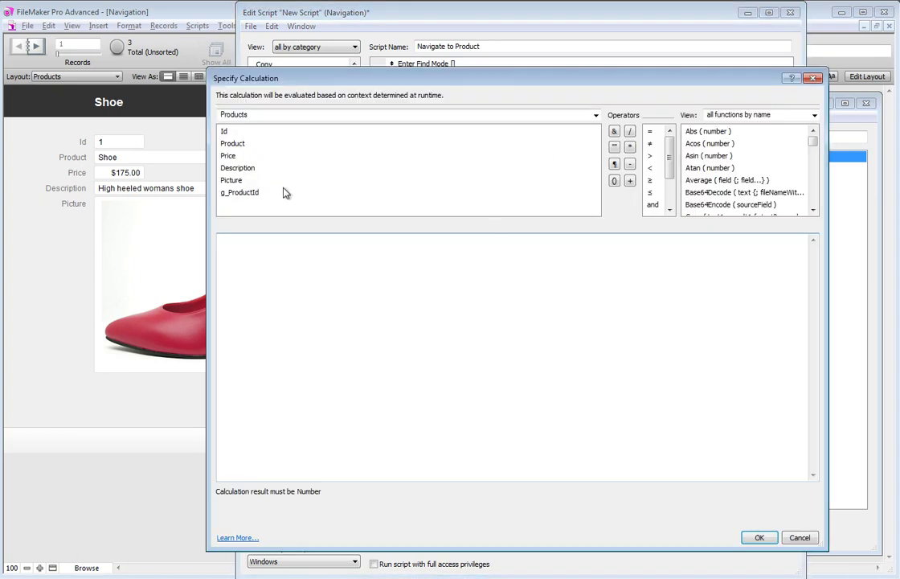
pyautogui.doubleClick(238, 195)
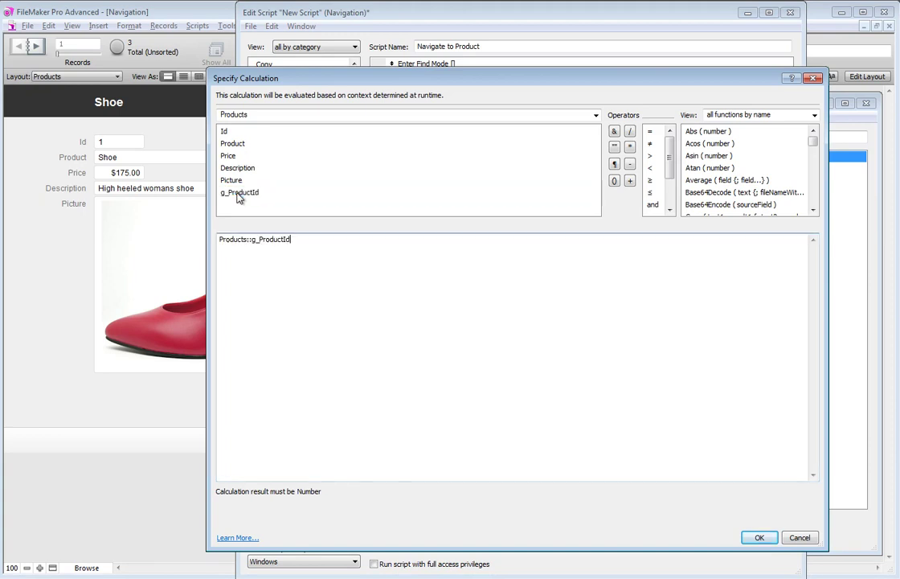
pyautogui.click(756, 537)
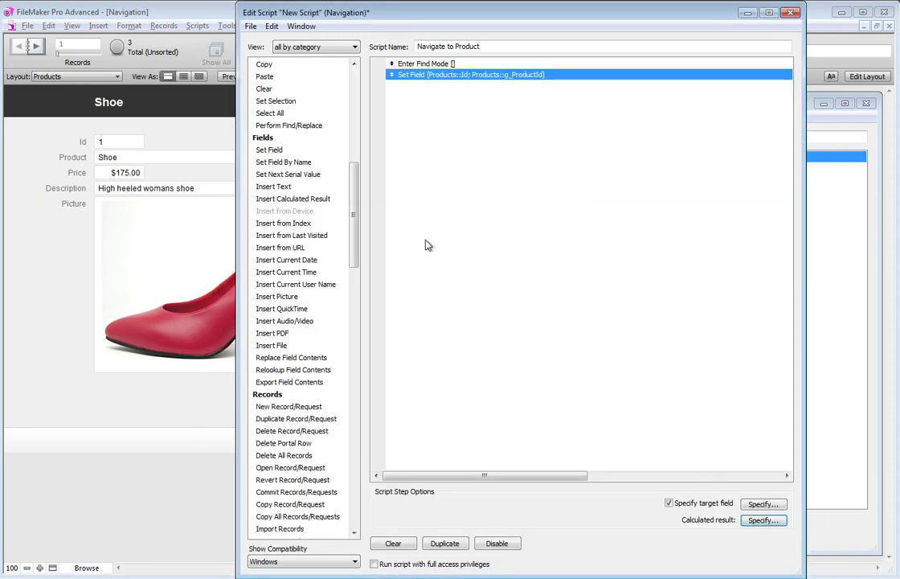
# Step: Add a Perform Find step and save the script
pyautogui.moveTo(355, 180); pyautogui.dragTo(355, 276)
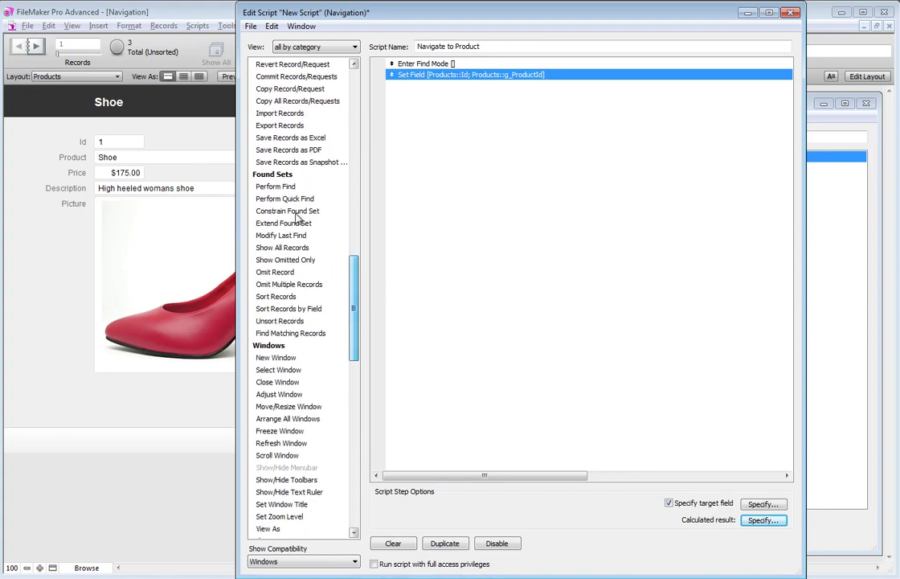
pyautogui.doubleClick(275, 186)
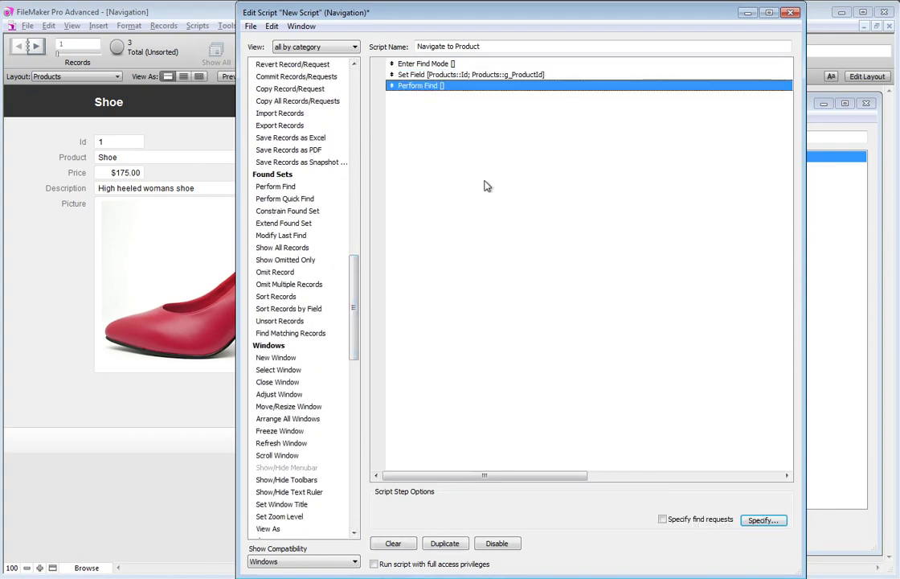
pyautogui.click(428, 75)
pyautogui.click(438, 88)
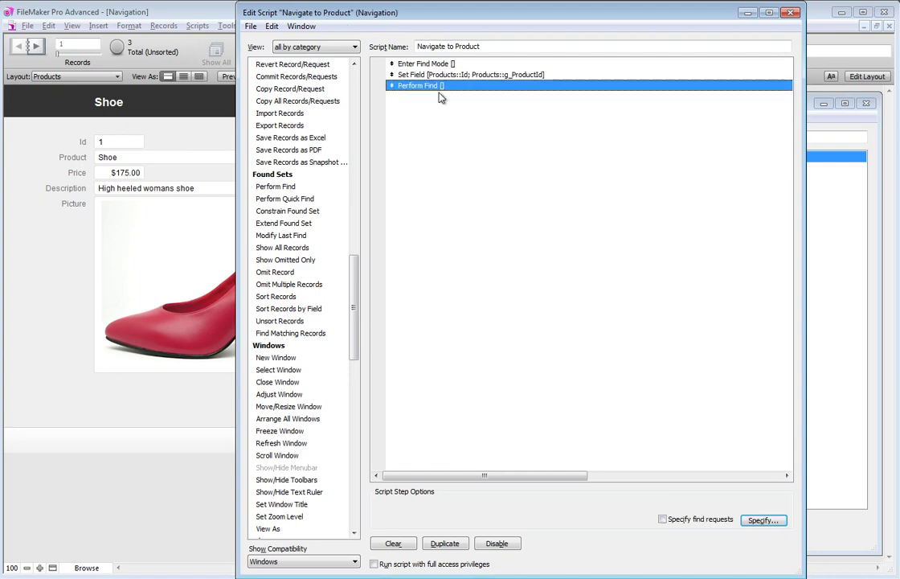
pyautogui.click(791, 12)
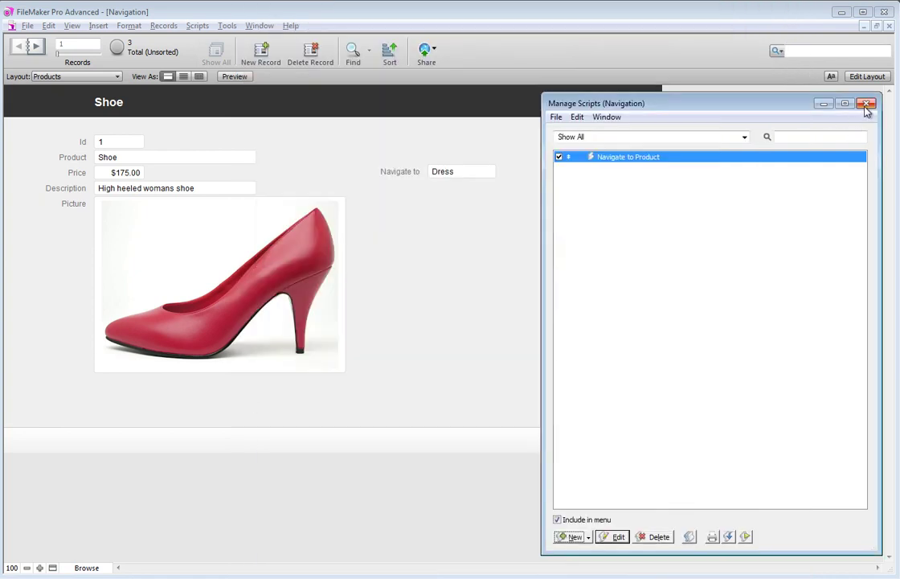
# Step: In Layout mode, move ::Product aside and open Set Script Triggers for g_ProductId
pyautogui.click(866, 104)
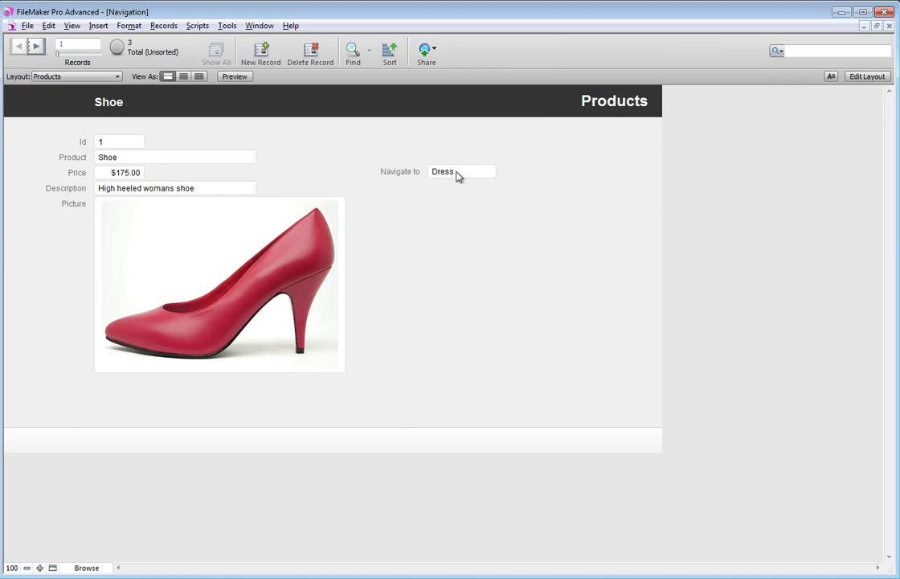
pyautogui.click(857, 75)
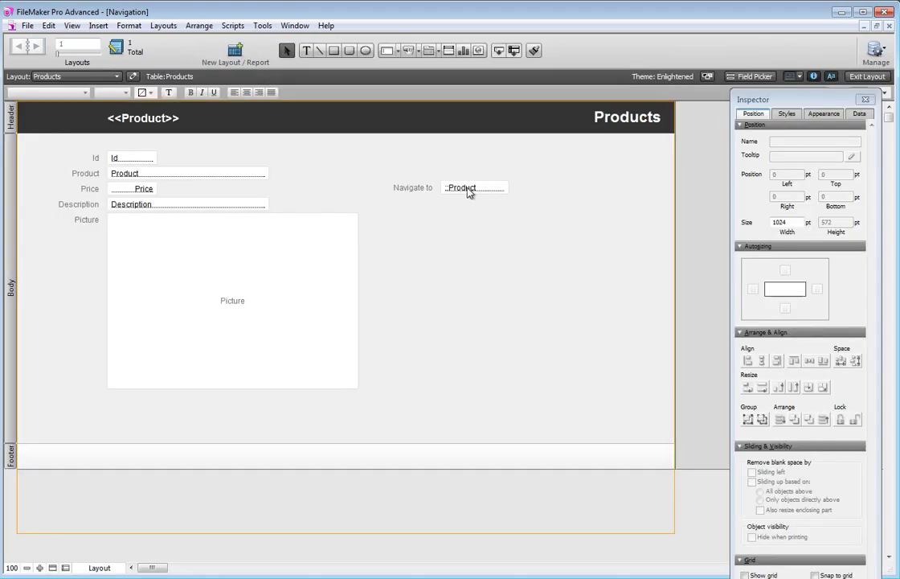
pyautogui.moveTo(469, 190); pyautogui.dragTo(555, 192)
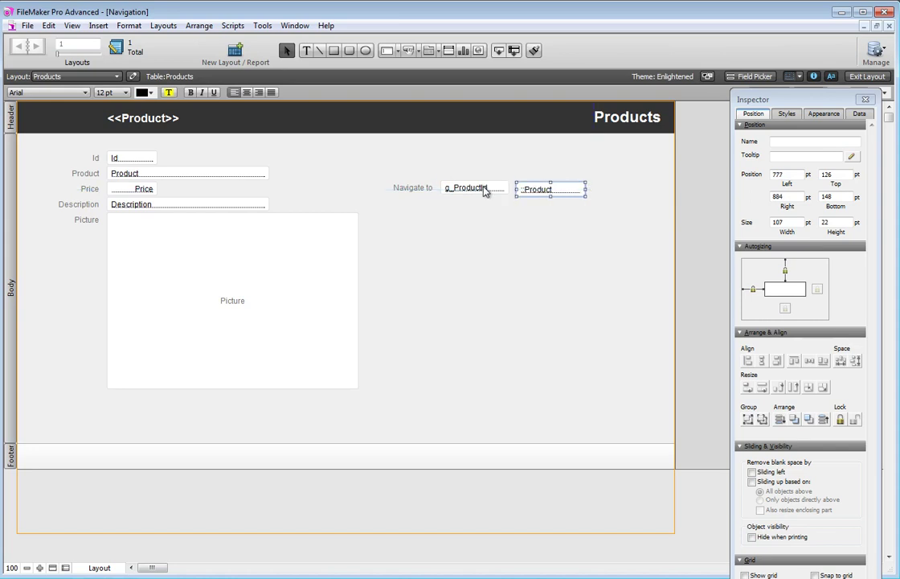
pyautogui.click(491, 192)
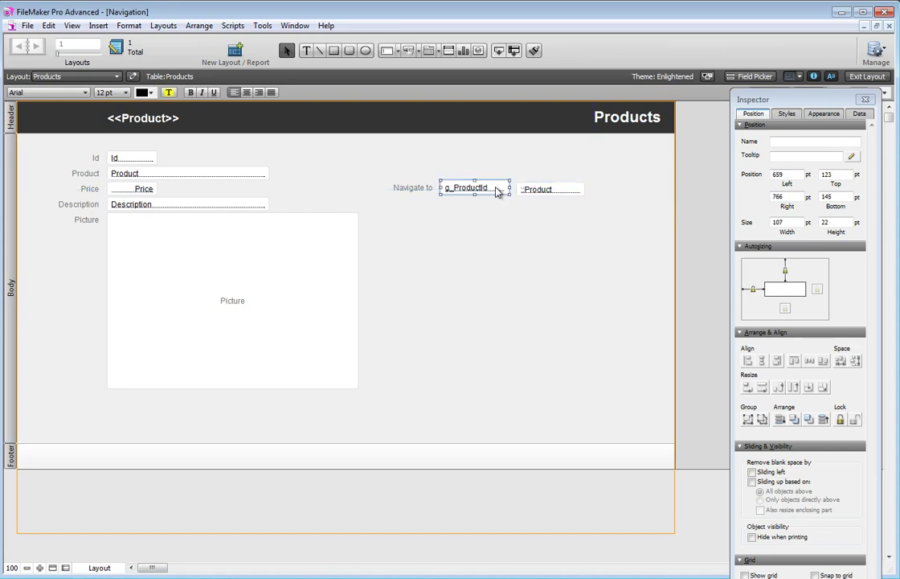
pyautogui.rightClick(496, 191)
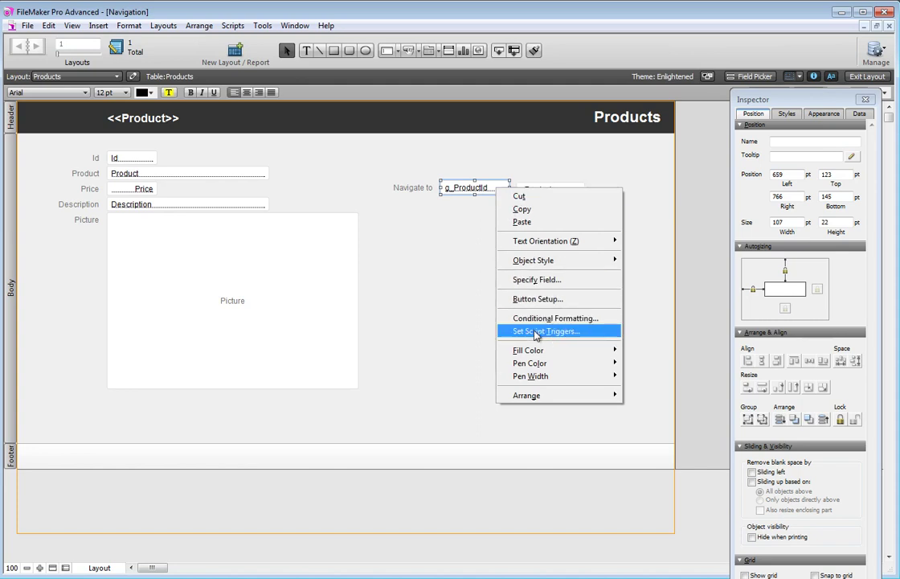
pyautogui.click(536, 331)
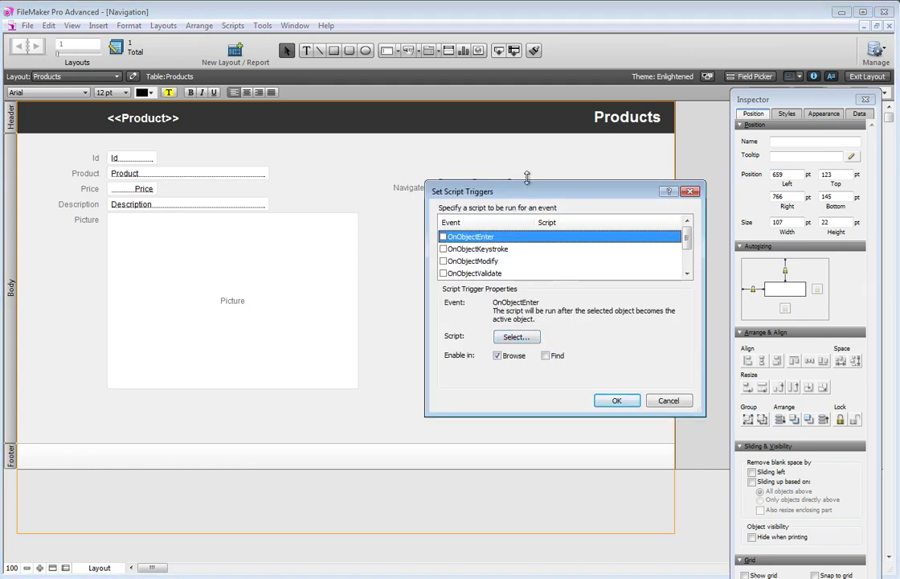
# Step: Enable the OnObjectModify trigger to run Navigate to Product and confirm
pyautogui.moveTo(527, 177); pyautogui.dragTo(526, 126)
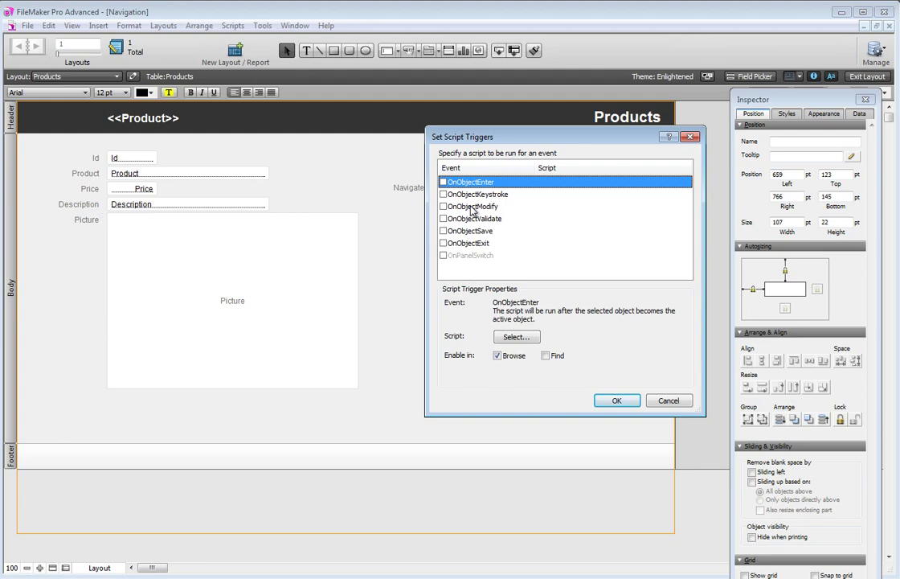
pyautogui.moveTo(458, 137); pyautogui.dragTo(515, 143)
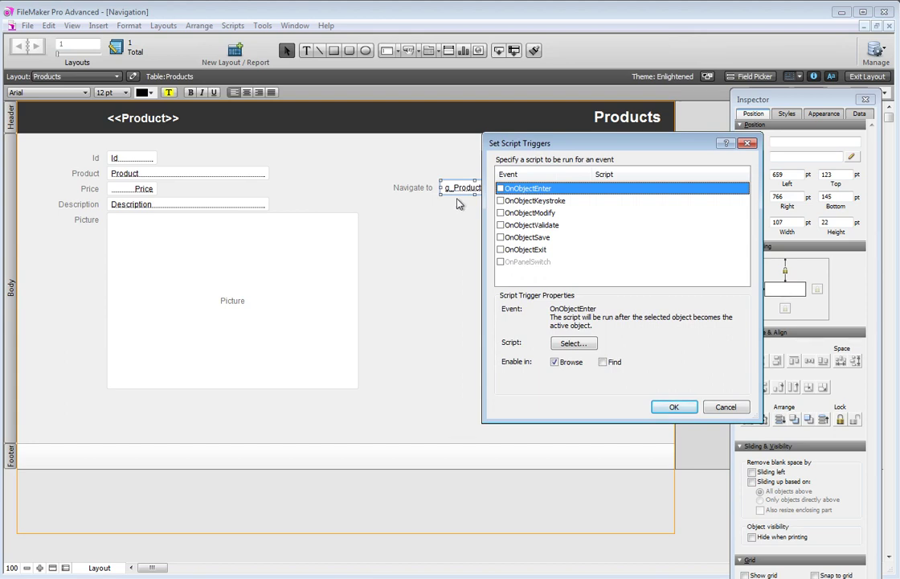
pyautogui.press('Down')
pyautogui.press('Down')
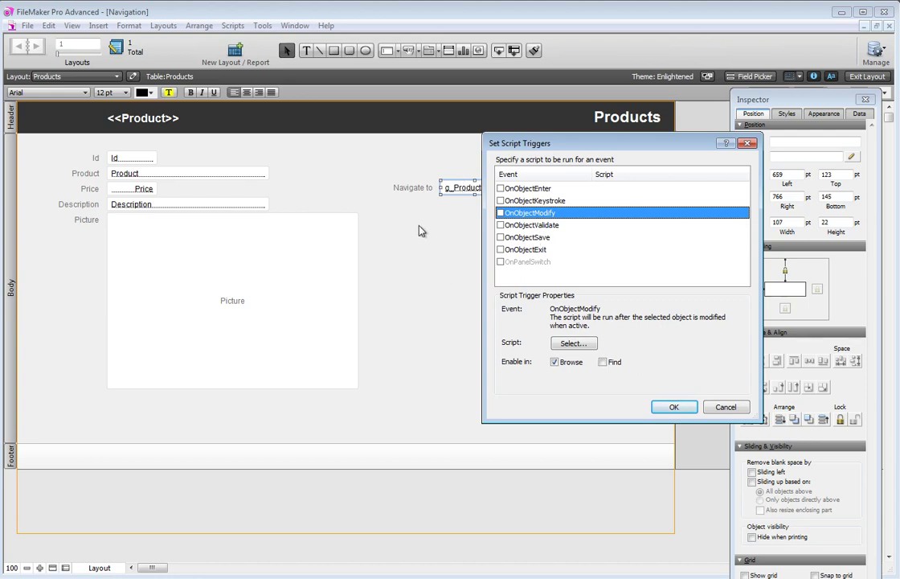
pyautogui.click(500, 213)
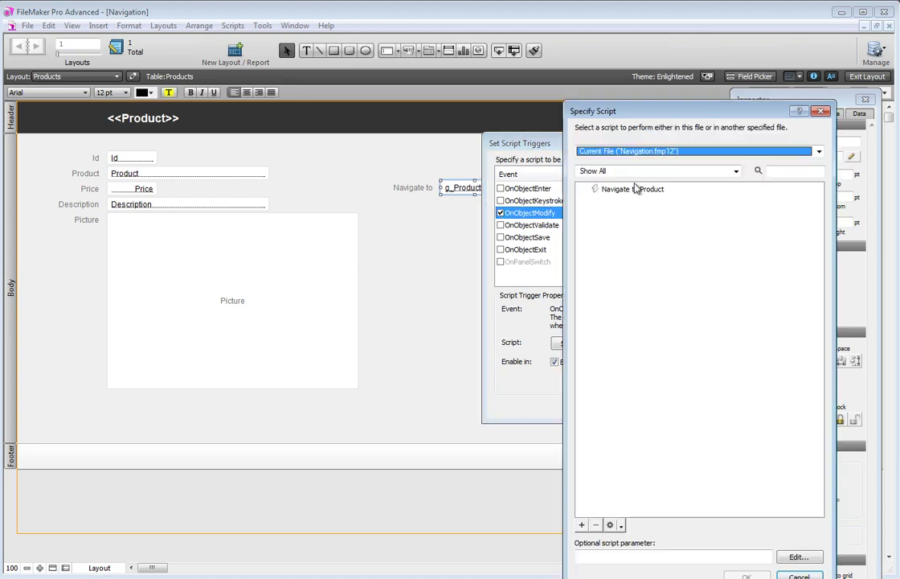
pyautogui.click(580, 190)
pyautogui.click(746, 576)
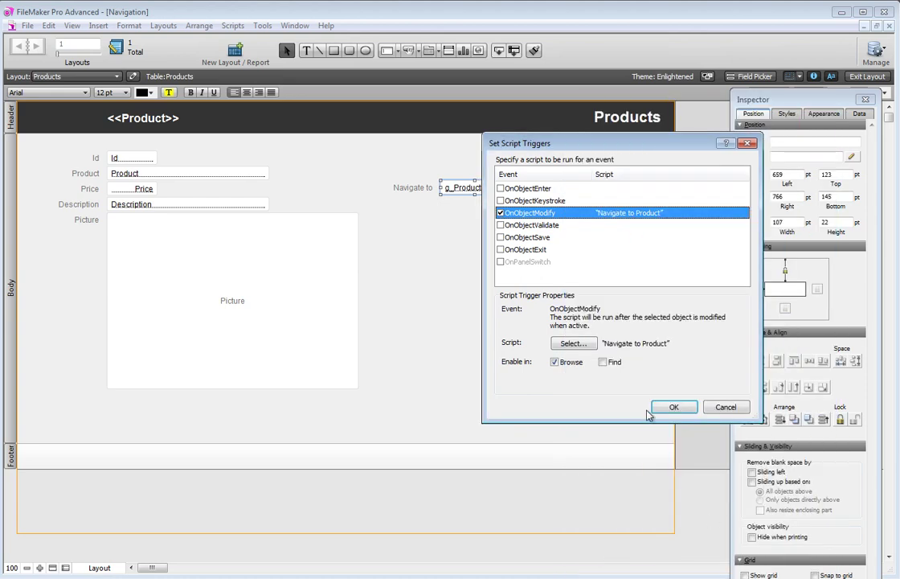
pyautogui.click(628, 406)
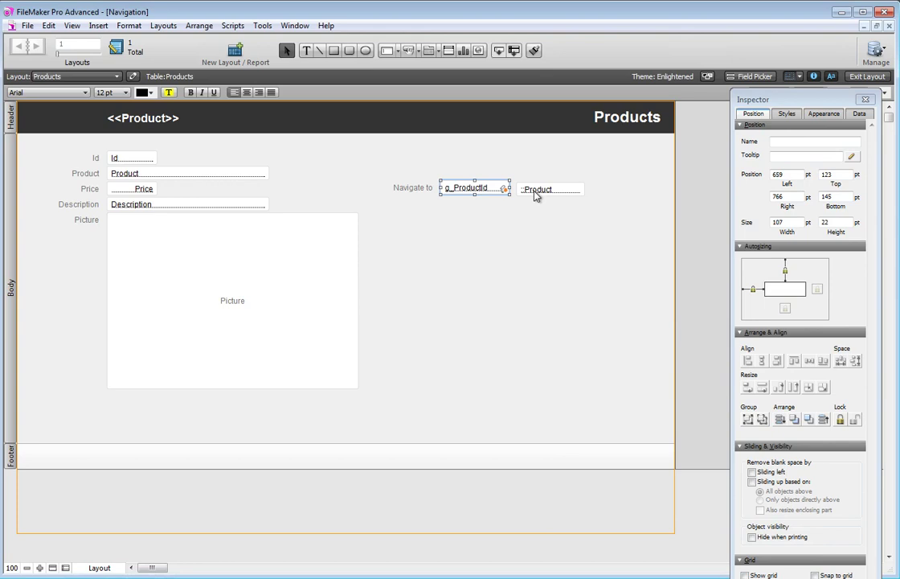
pyautogui.keyDown('shift'); pyautogui.click(536, 196); pyautogui.keyUp('shift')
# Step: Align ::Product onto g_ProductId, then jump to Top Hat in Browse mode
pyautogui.click(747, 360)
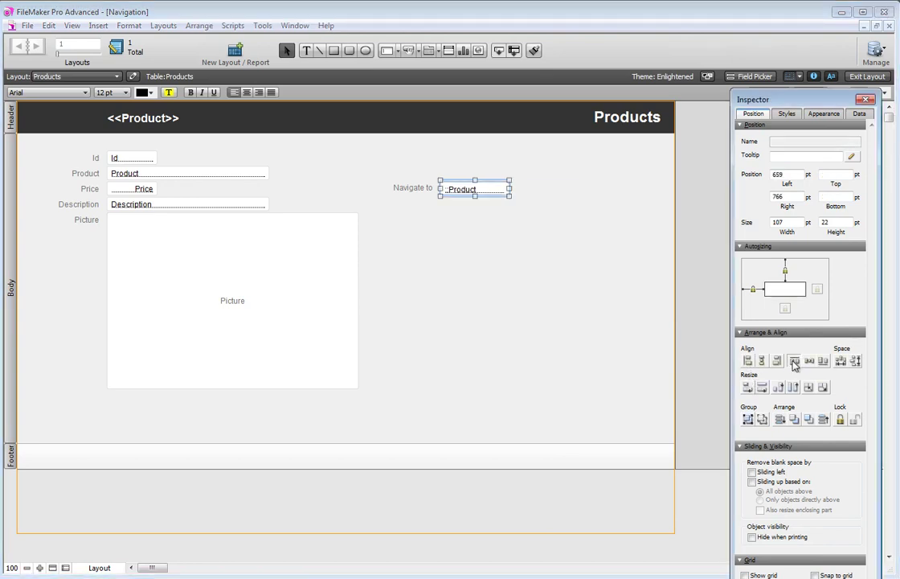
pyautogui.click(867, 76)
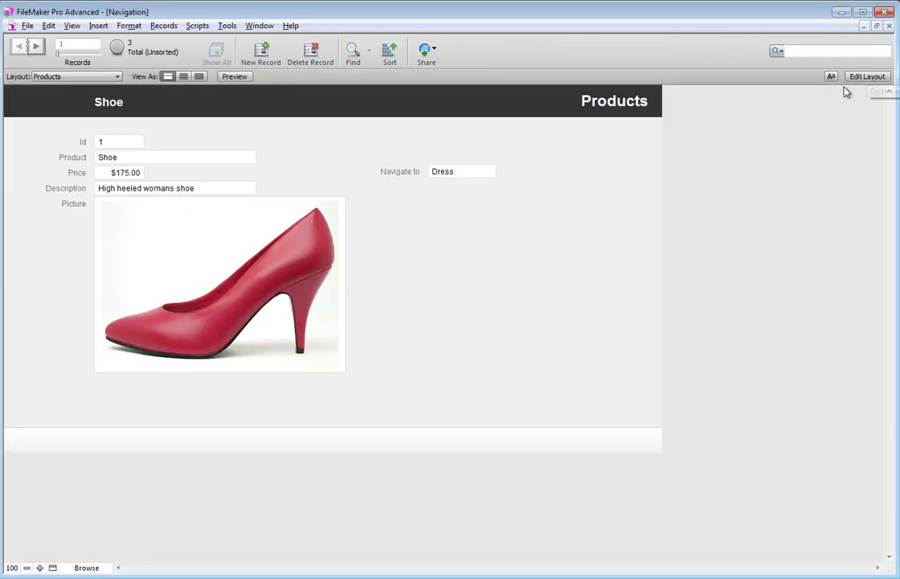
pyautogui.click(479, 177)
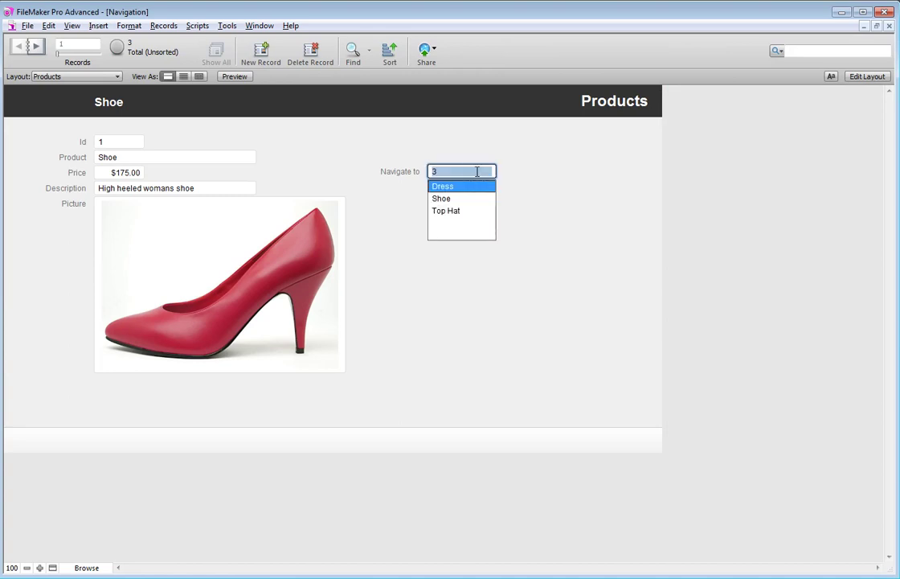
pyautogui.click(447, 212)
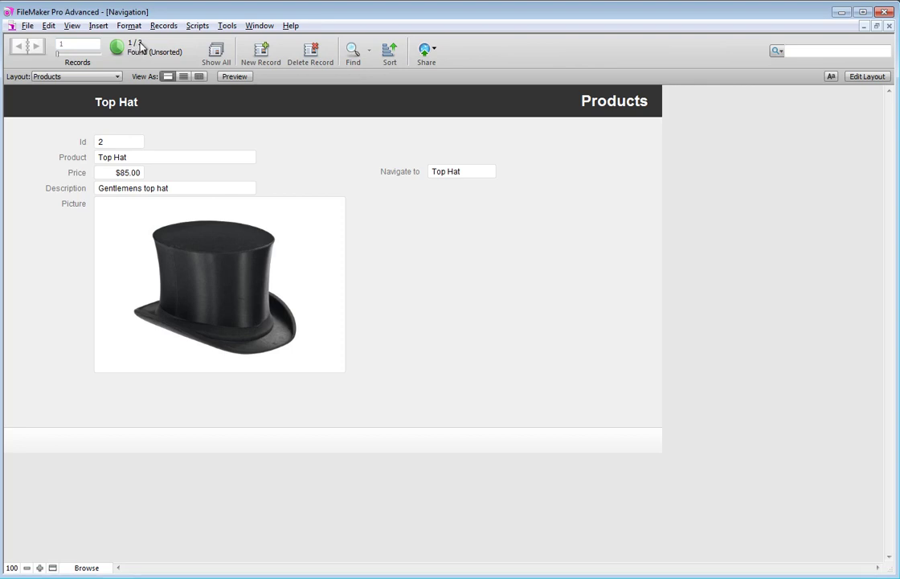
# Step: Show all records, step through them with the book arrows, then jump to Shoe and Dress
pyautogui.click(215, 53)
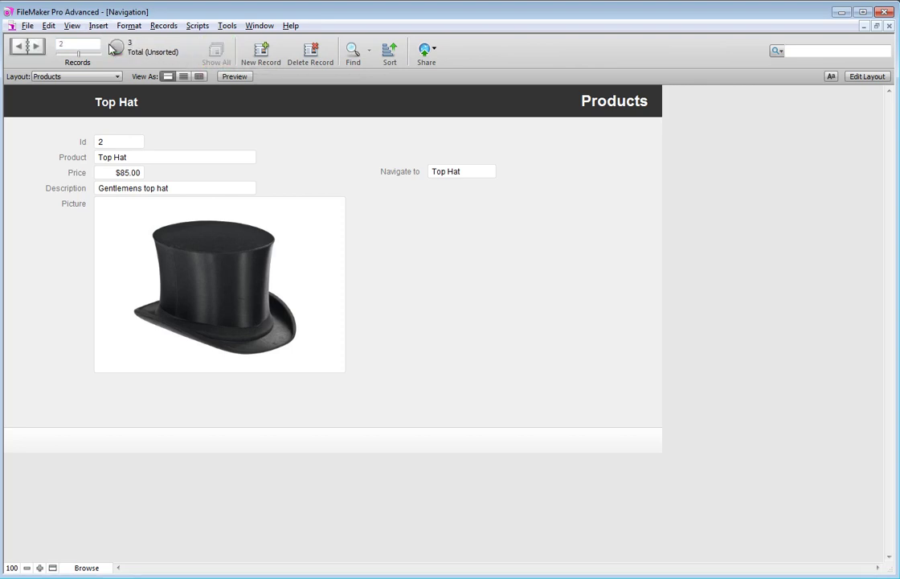
pyautogui.click(37, 46)
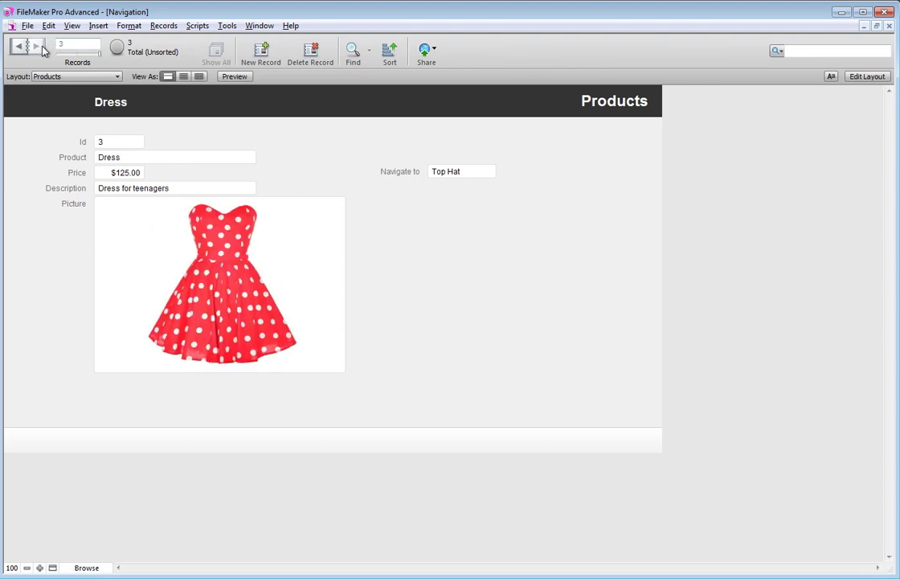
pyautogui.click(18, 47)
pyautogui.click(17, 49)
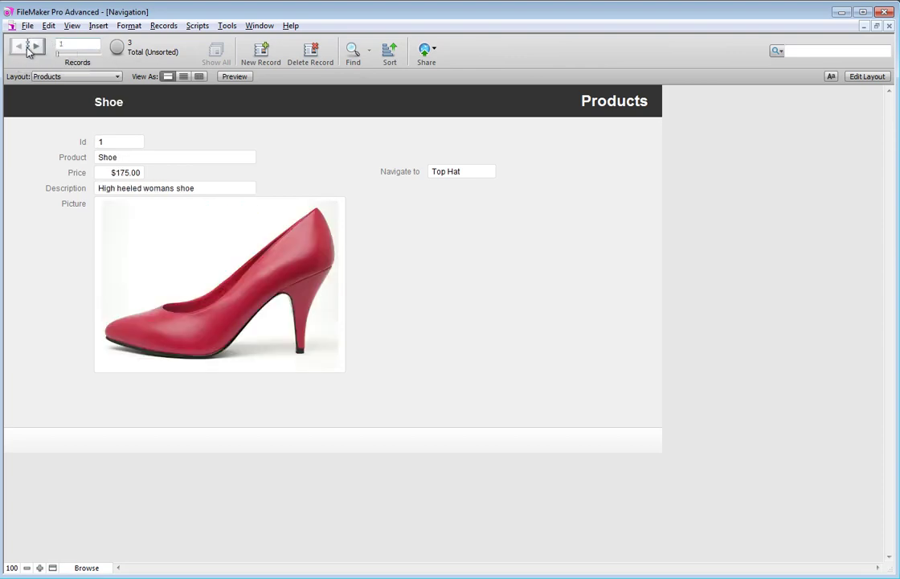
pyautogui.click(463, 174)
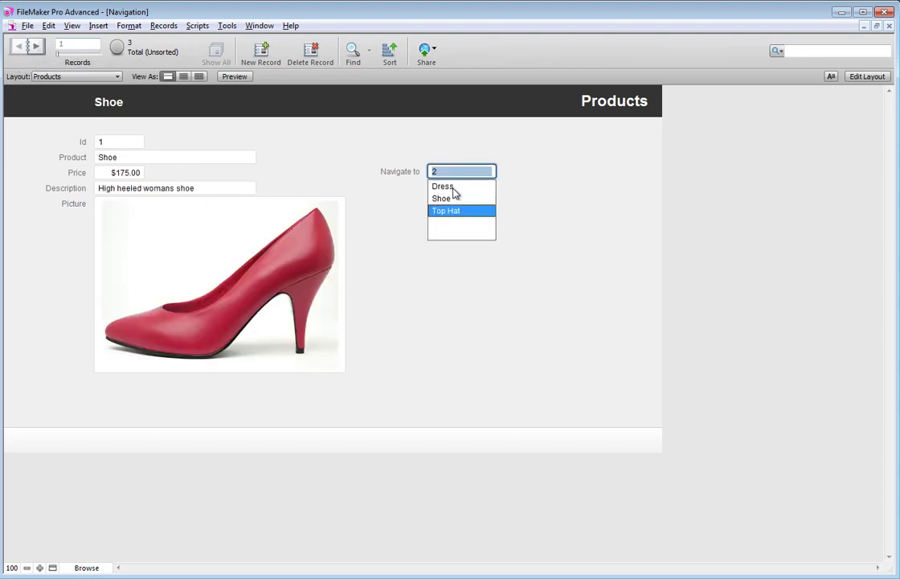
pyautogui.click(452, 198)
pyautogui.click(454, 174)
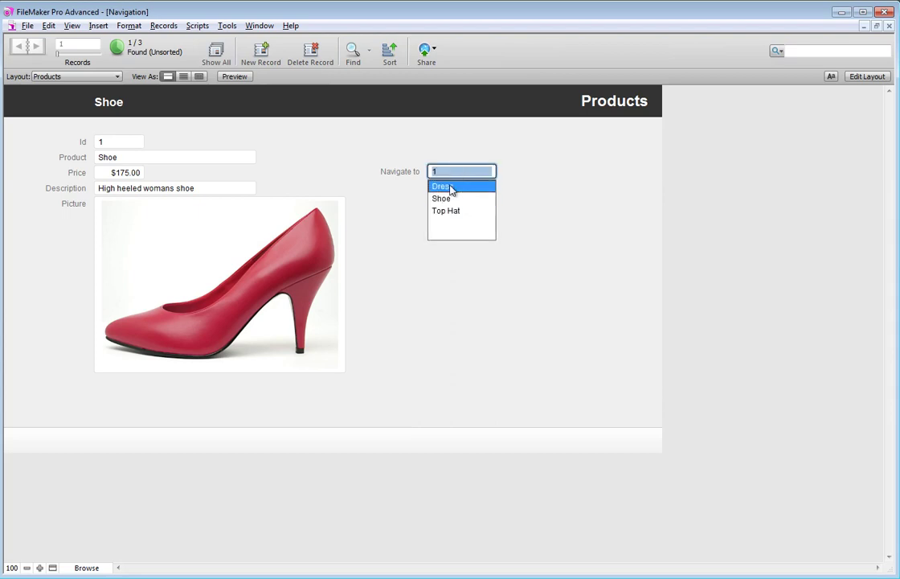
pyautogui.click(450, 186)
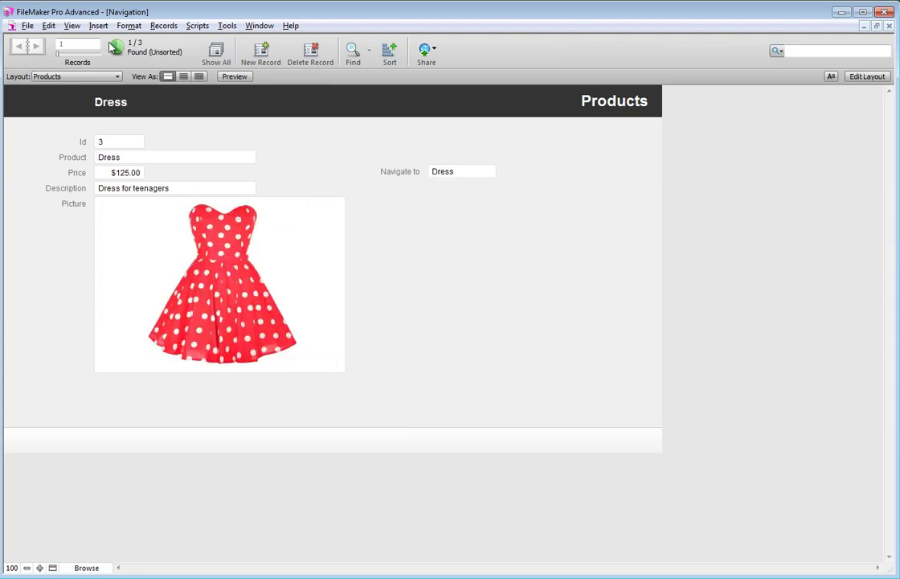
# Step: Append a Show All Records step to the Navigate to Product script and save it
pyautogui.click(196, 25)
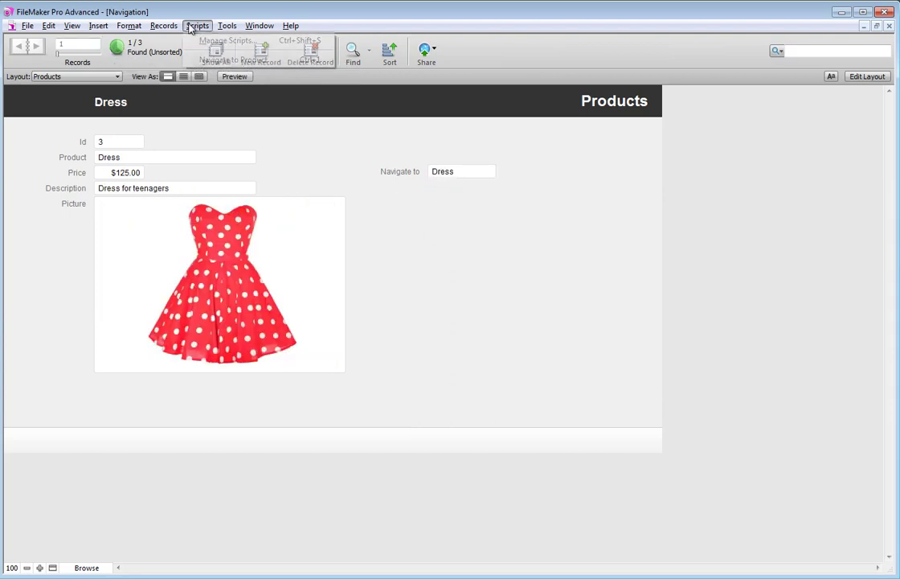
pyautogui.click(200, 40)
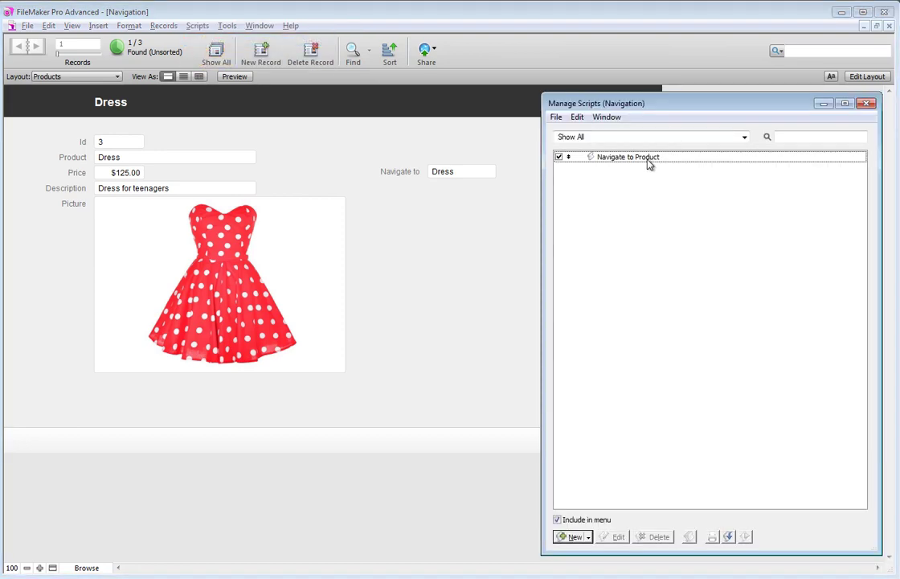
pyautogui.doubleClick(649, 161)
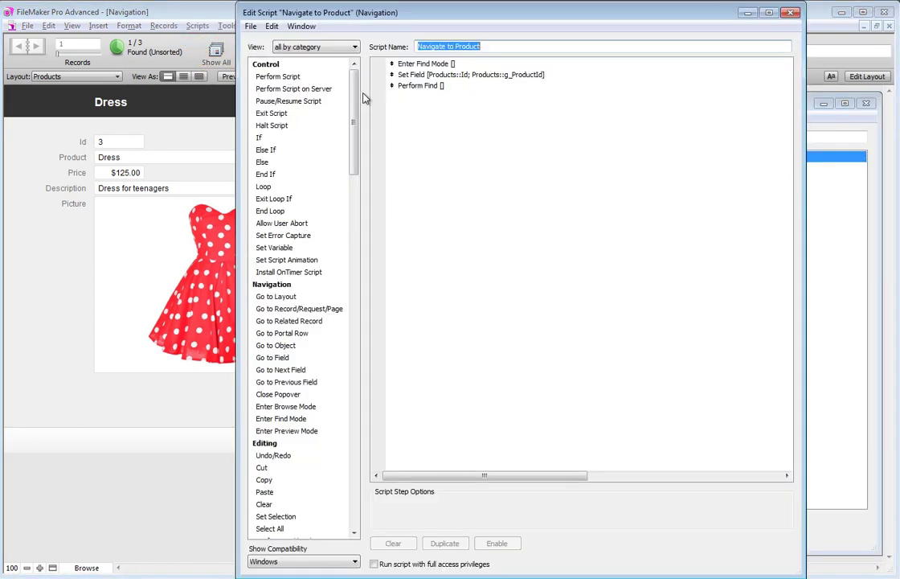
pyautogui.moveTo(363, 98); pyautogui.dragTo(368, 287)
pyautogui.doubleClick(282, 248)
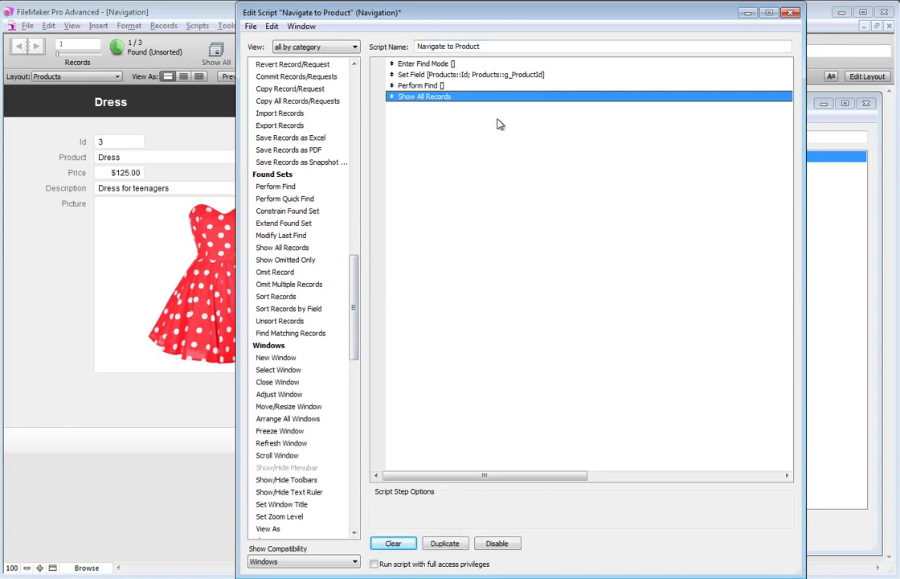
pyautogui.click(789, 13)
pyautogui.click(867, 103)
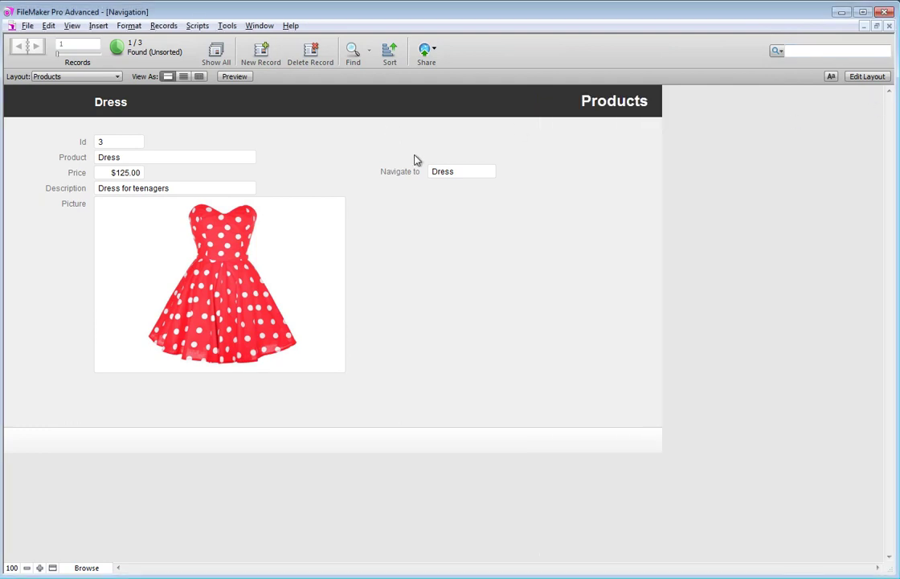
# Step: Jump to Shoe, then step through Top Hat and Dress with the book arrows
pyautogui.click(468, 171)
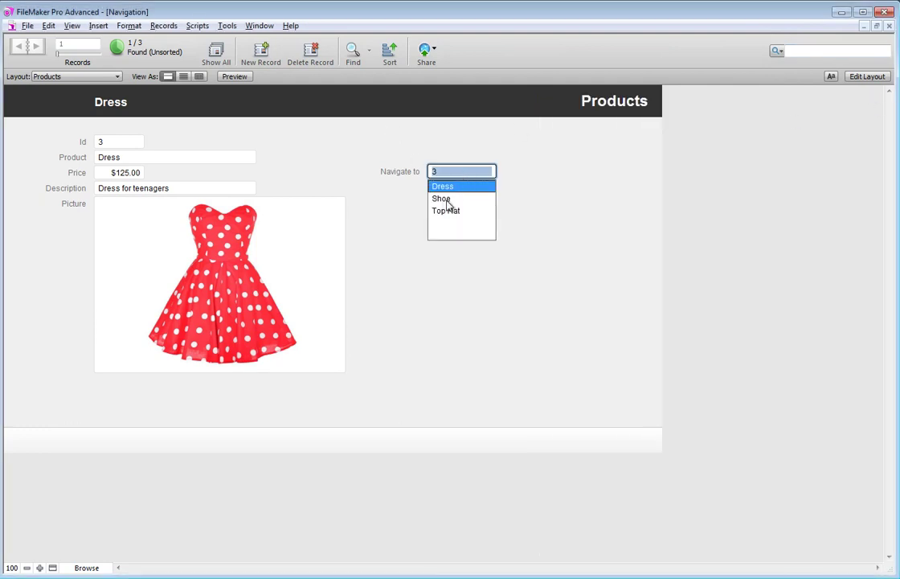
pyautogui.click(442, 199)
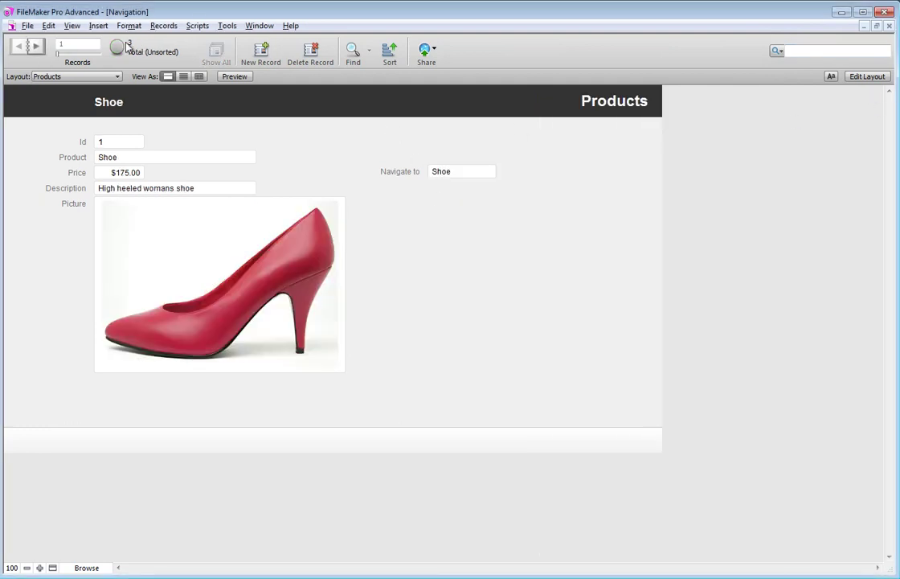
pyautogui.click(38, 47)
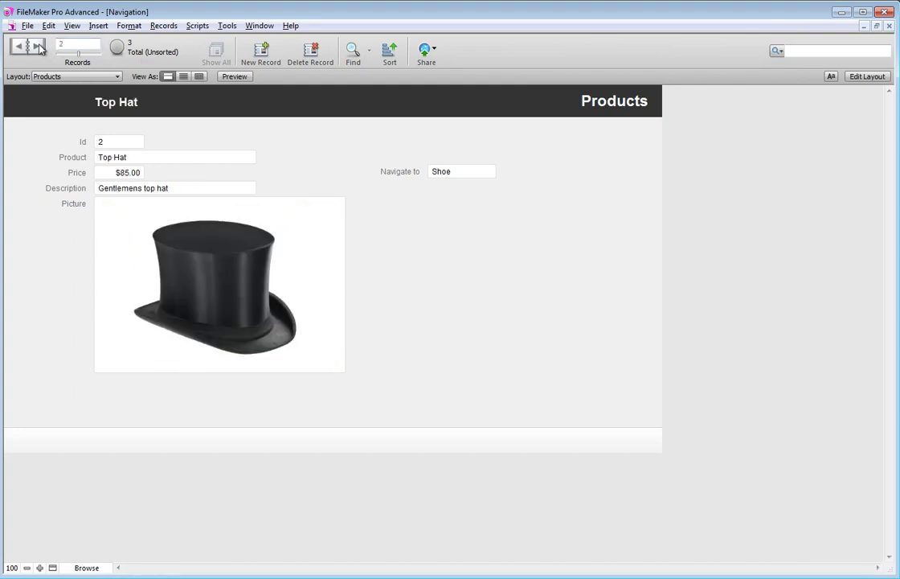
pyautogui.click(37, 47)
pyautogui.click(23, 48)
pyautogui.click(22, 48)
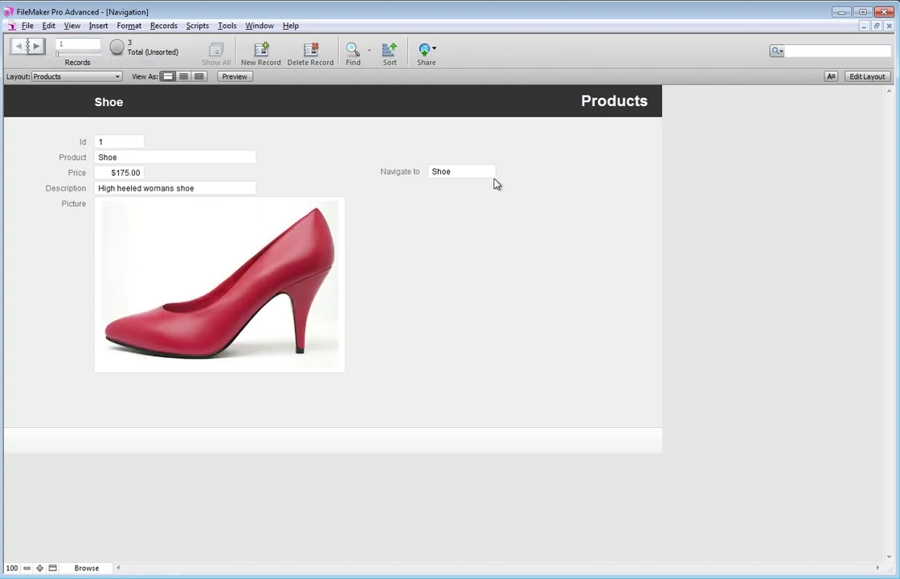
# Step: Jump to Dress, then to Top Hat, from the Navigate to list
pyautogui.click(482, 176)
pyautogui.click(454, 187)
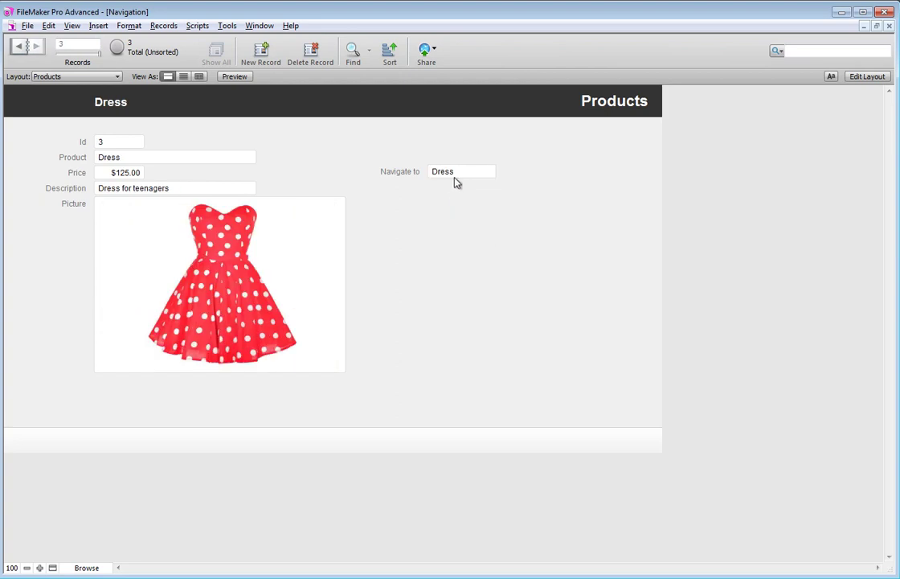
pyautogui.click(455, 175)
pyautogui.click(458, 182)
pyautogui.click(459, 174)
pyautogui.click(460, 206)
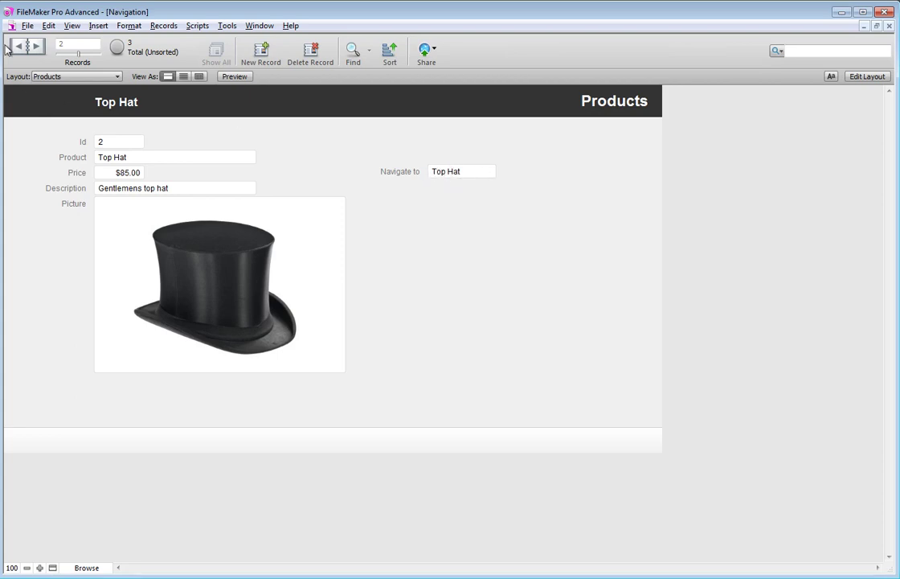
pyautogui.click(28, 25)
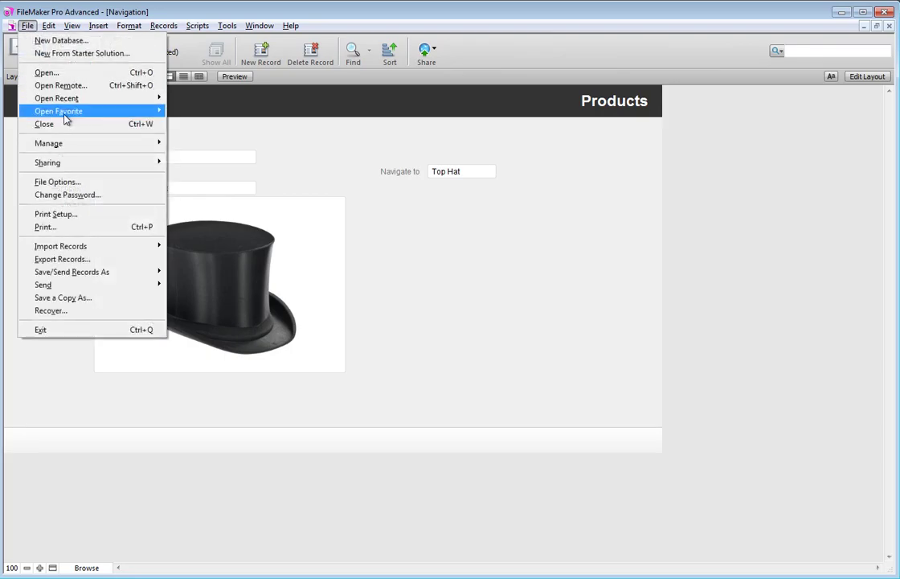
# Step: In Manage Database's relationships graph, move the Products_Navigate table occurrence slightly lower
pyautogui.moveTo(149, 143)
pyautogui.click(193, 143)
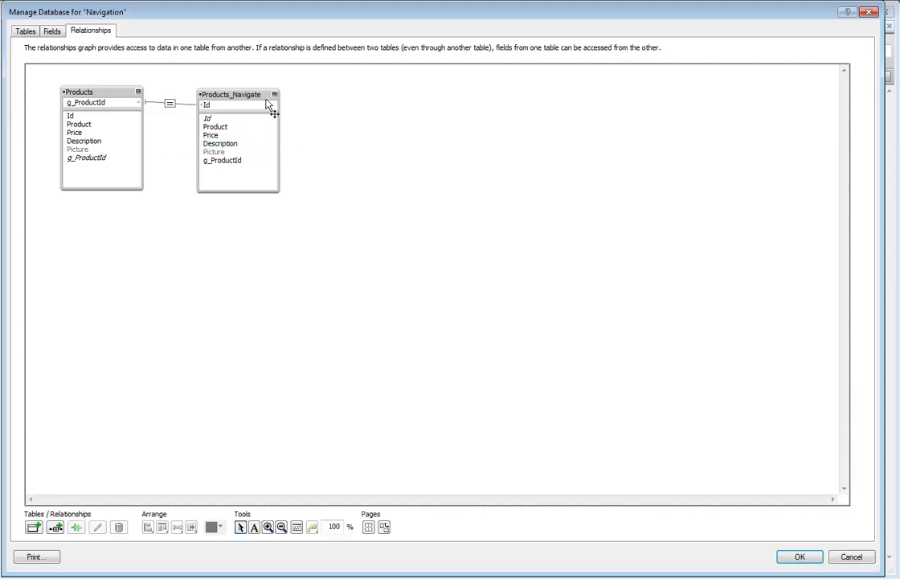
pyautogui.click(248, 108)
pyautogui.moveTo(249, 104); pyautogui.dragTo(241, 126)
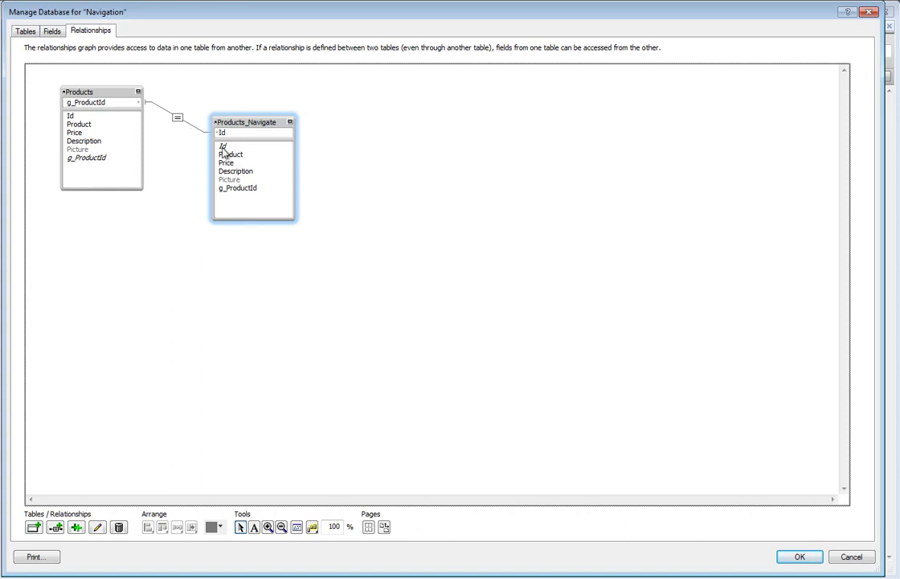
pyautogui.click(800, 556)
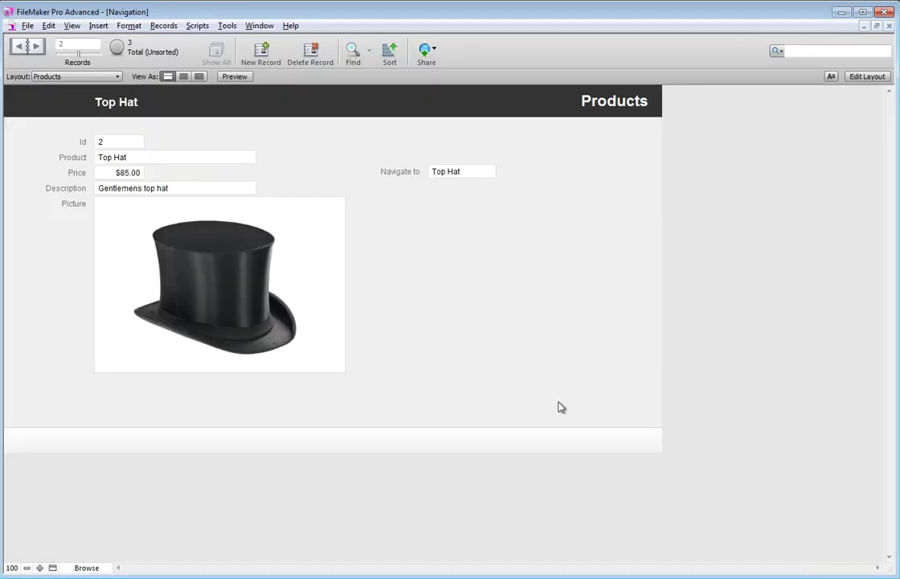
# Step: In Layout mode, start a new script named GTRR Navigate
pyautogui.click(864, 77)
pyautogui.click(232, 26)
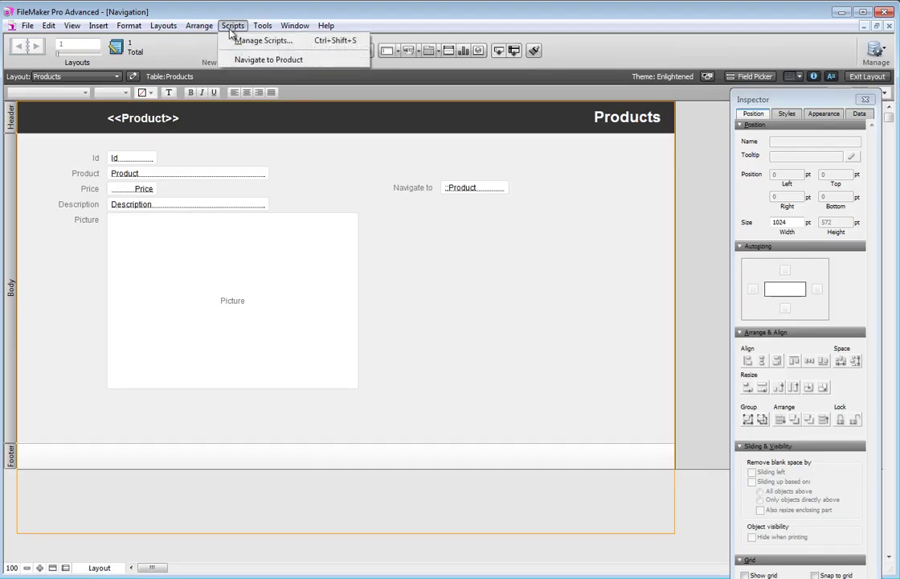
pyautogui.click(241, 39)
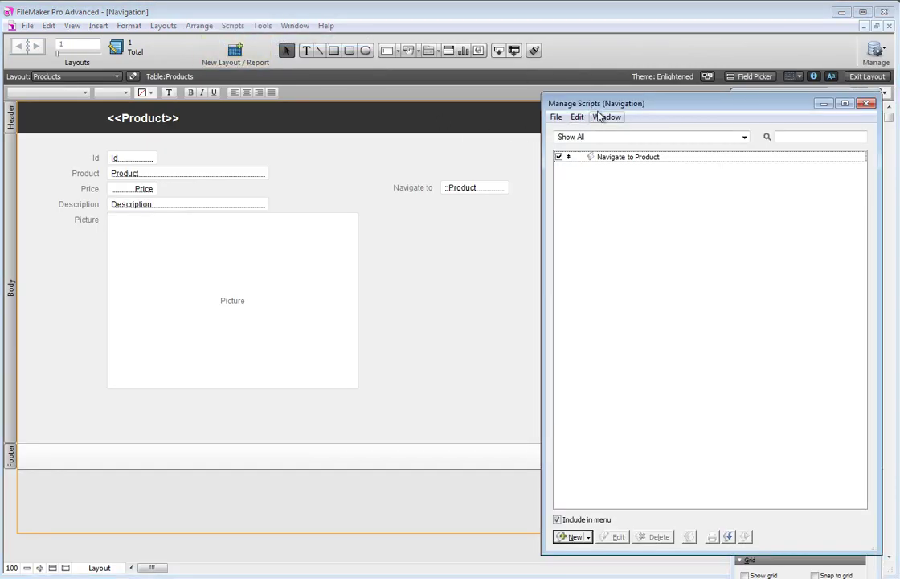
pyautogui.moveTo(523, 102); pyautogui.dragTo(383, 98)
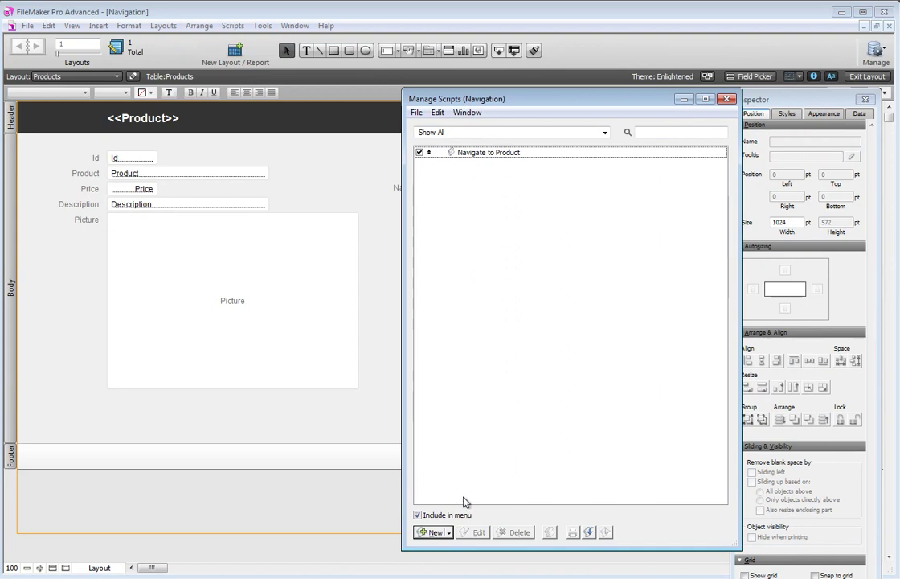
pyautogui.click(433, 532)
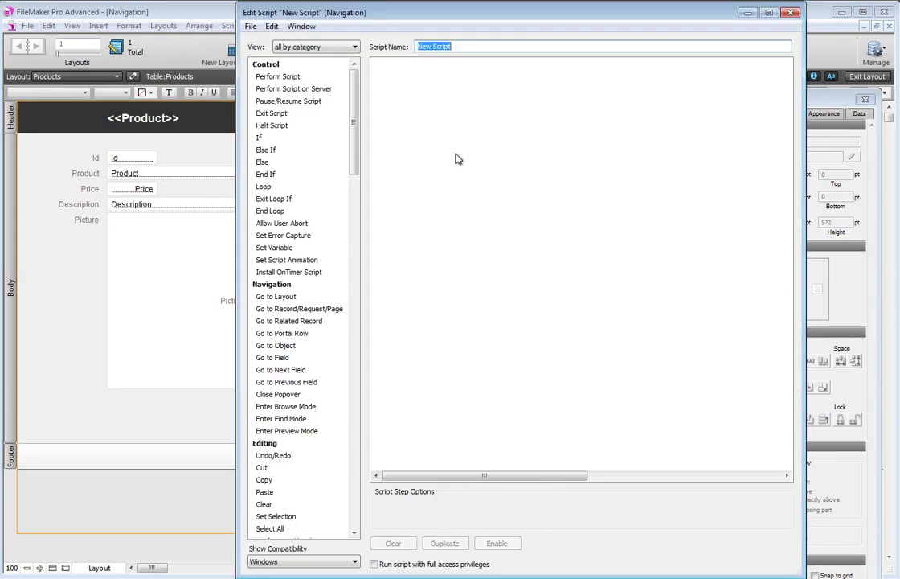
pyautogui.write('GTRR Navigate')
pyautogui.scroll(-7, 358, 177)
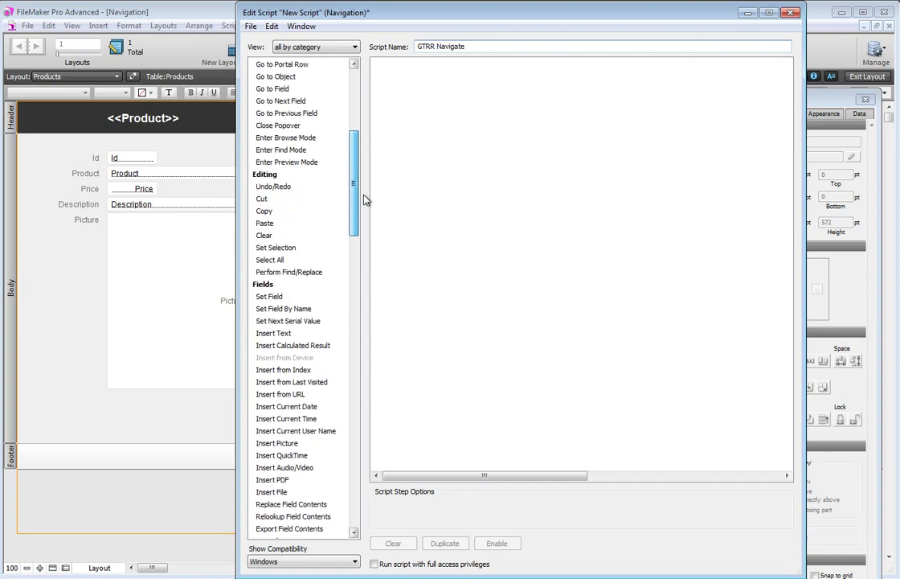
pyautogui.scroll(2, 357, 177)
pyautogui.scroll(-1, 364, 180)
# Step: Add Go to Related Record from Products_Navigate using the Products layout, then save
pyautogui.doubleClick(289, 126)
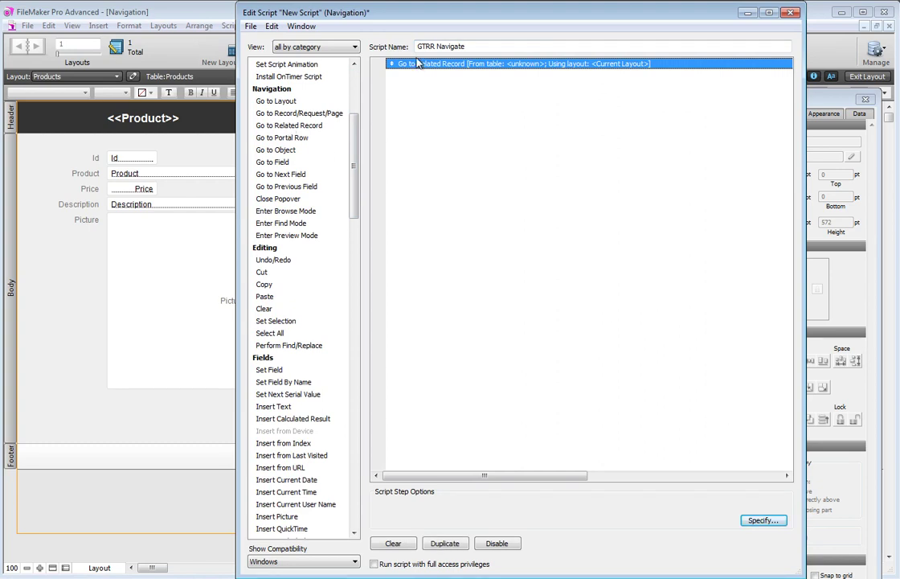
pyautogui.click(763, 520)
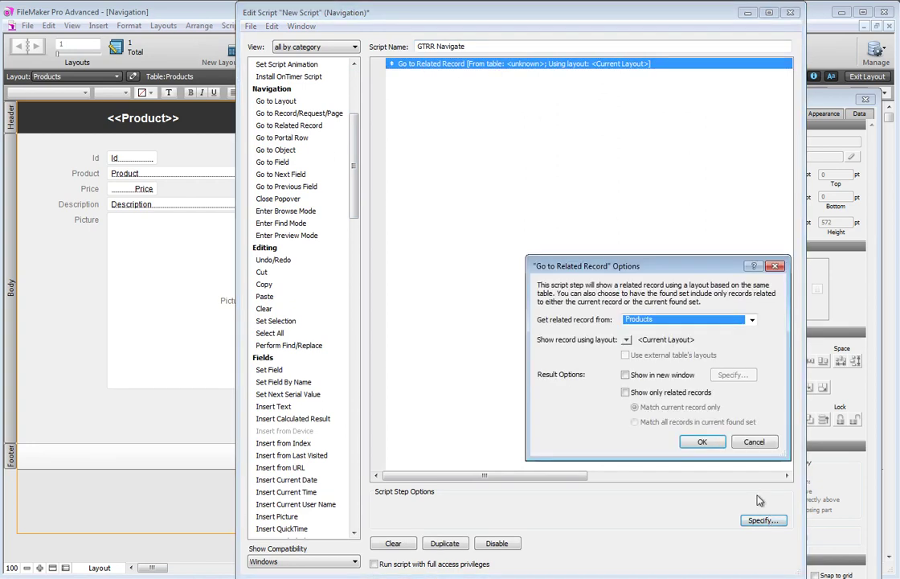
pyautogui.click(669, 321)
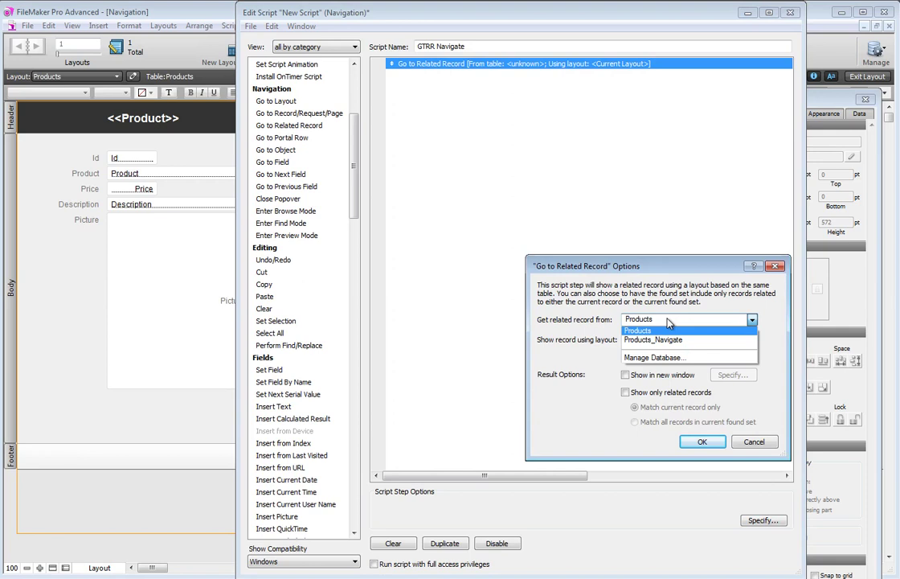
pyautogui.click(676, 340)
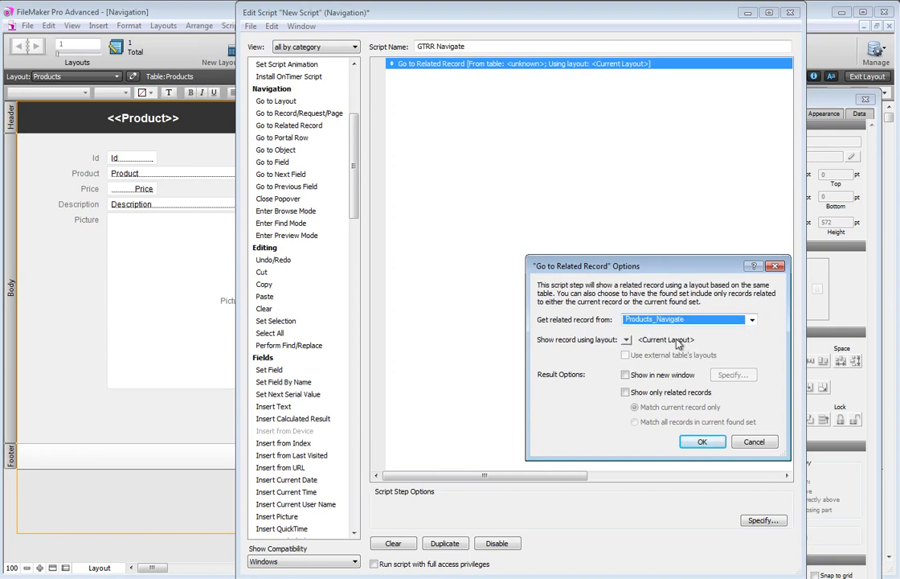
pyautogui.click(626, 339)
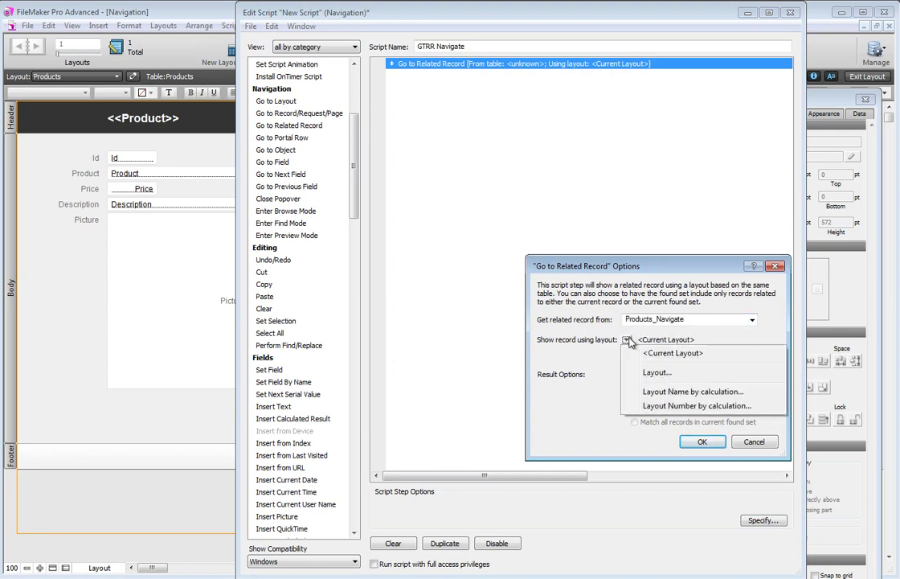
pyautogui.click(658, 372)
pyautogui.click(679, 232)
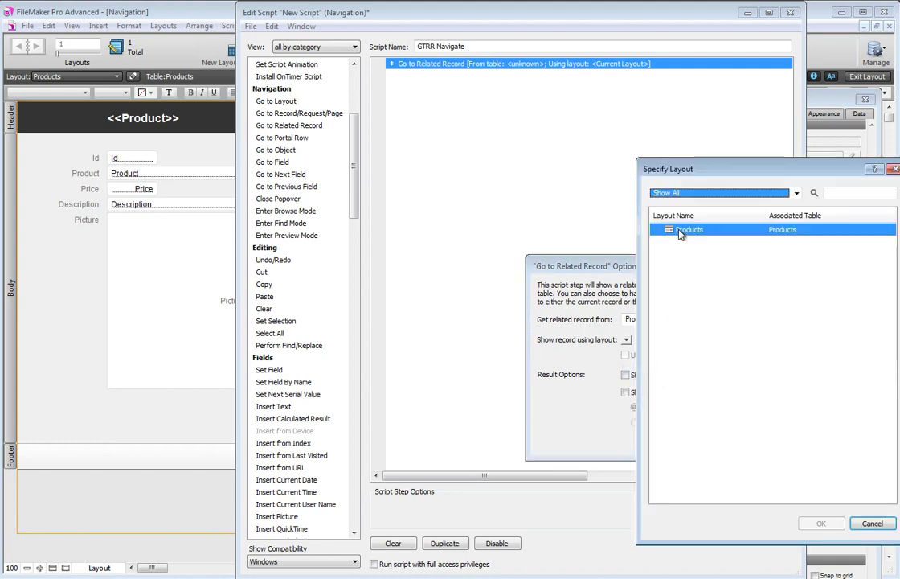
pyautogui.click(820, 523)
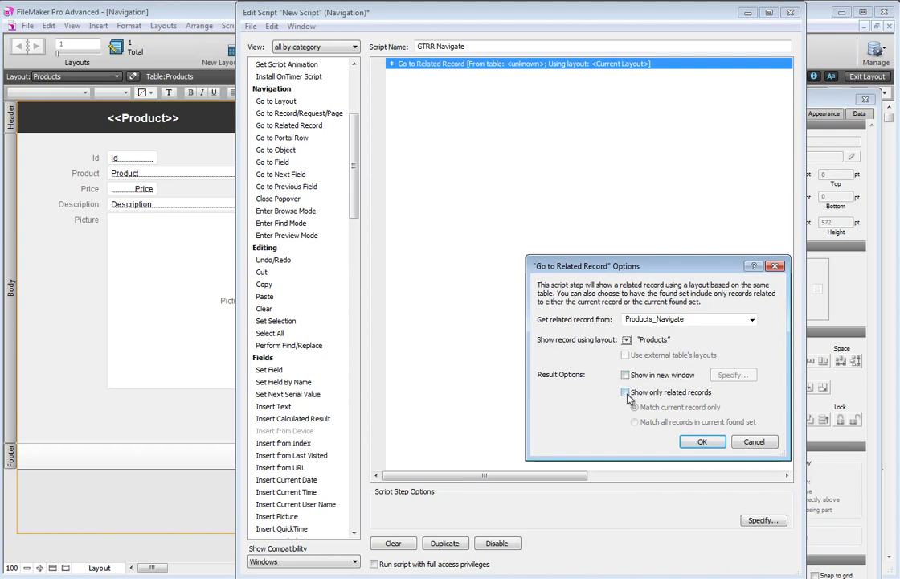
pyautogui.click(699, 442)
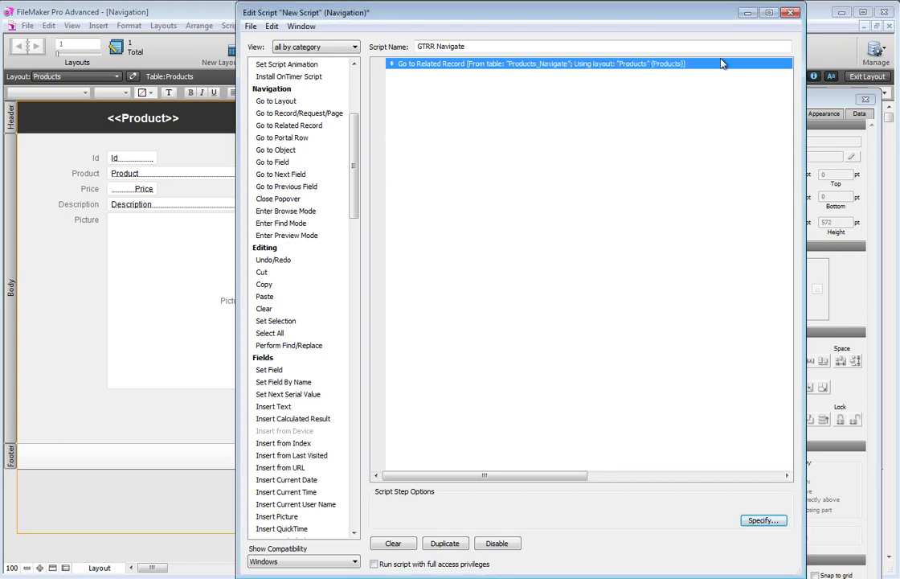
pyautogui.click(791, 12)
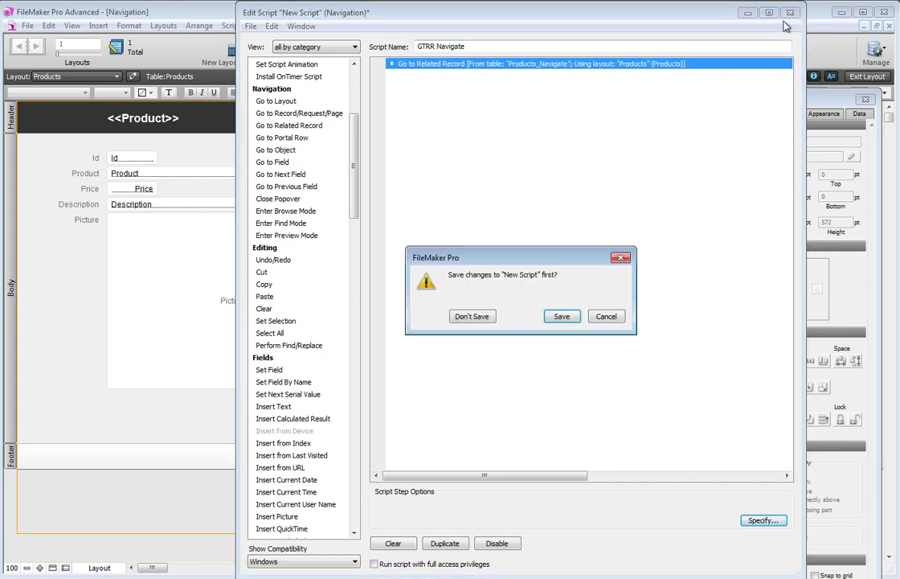
pyautogui.click(562, 319)
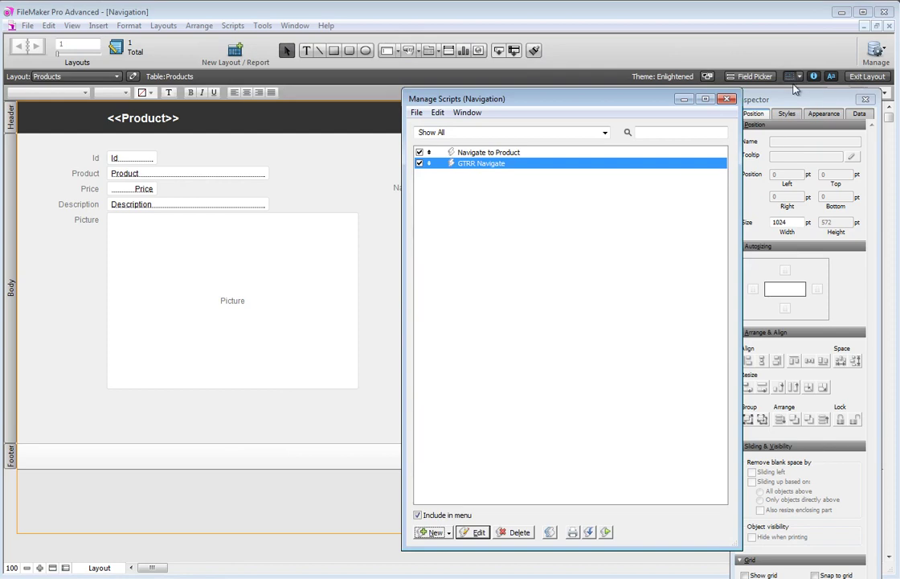
# Step: Close Manage Scripts and move the ::Product field aside to reveal g_ProductId
pyautogui.moveTo(611, 100); pyautogui.dragTo(675, 146)
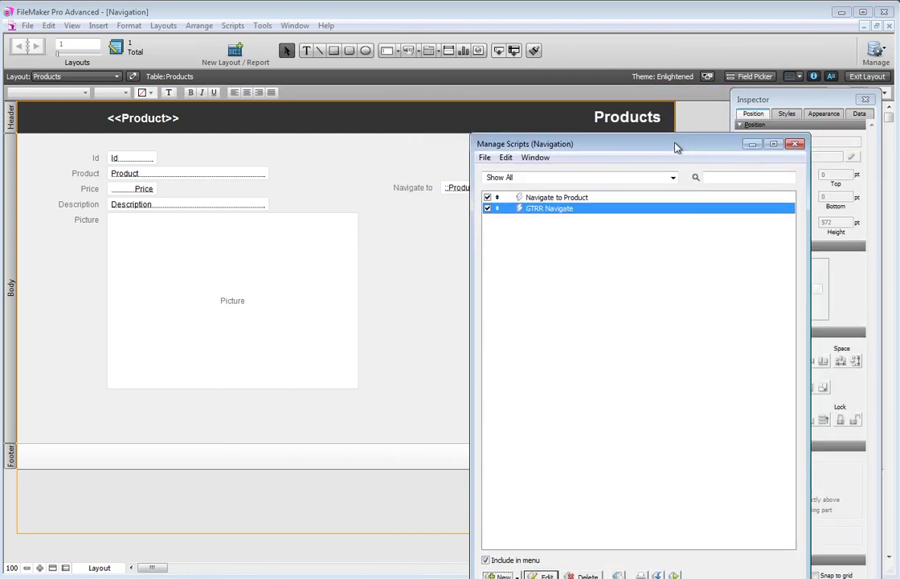
pyautogui.click(793, 144)
pyautogui.moveTo(463, 193); pyautogui.dragTo(539, 193)
# Step: Set g_ProductId's OnObjectModify trigger to run GTRR Navigate, then exit to Browse mode
pyautogui.rightClick(474, 192)
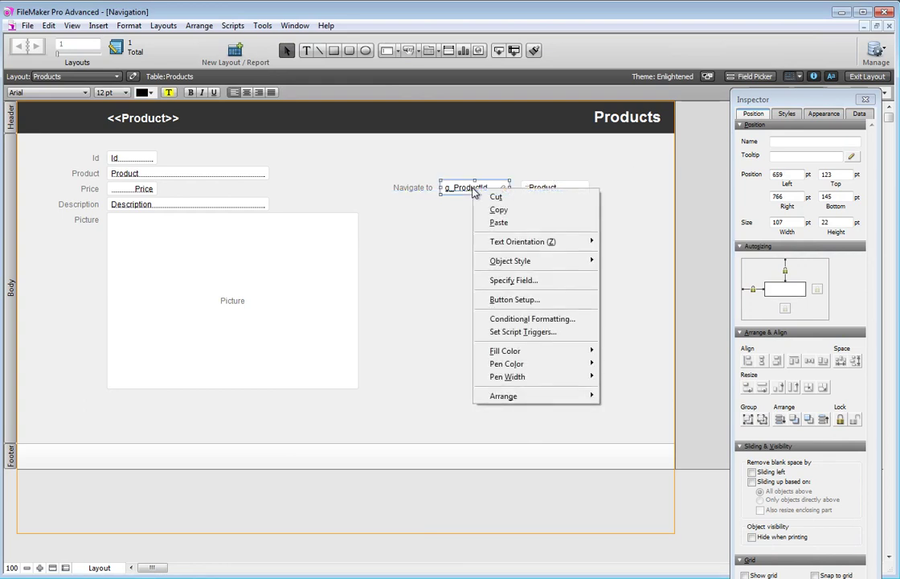
pyautogui.click(519, 335)
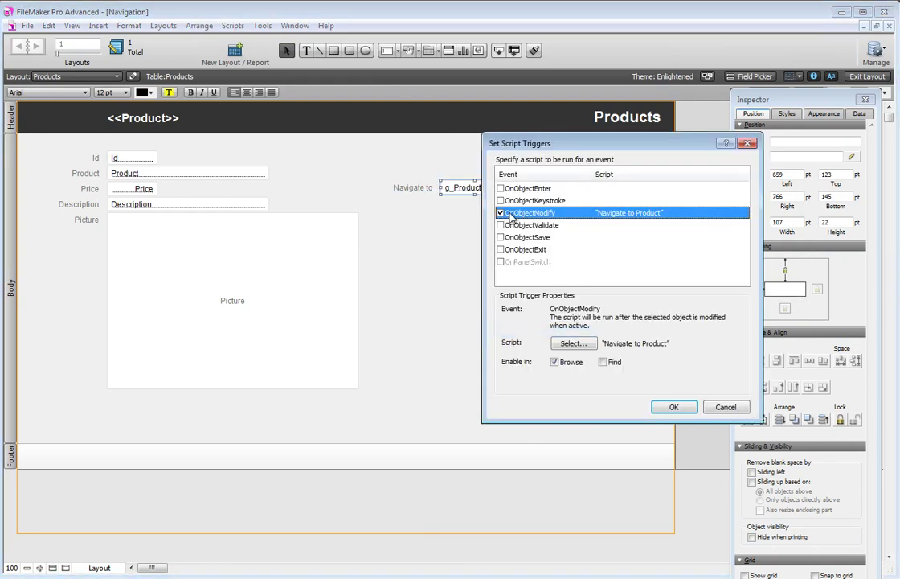
pyautogui.click(571, 344)
pyautogui.click(615, 203)
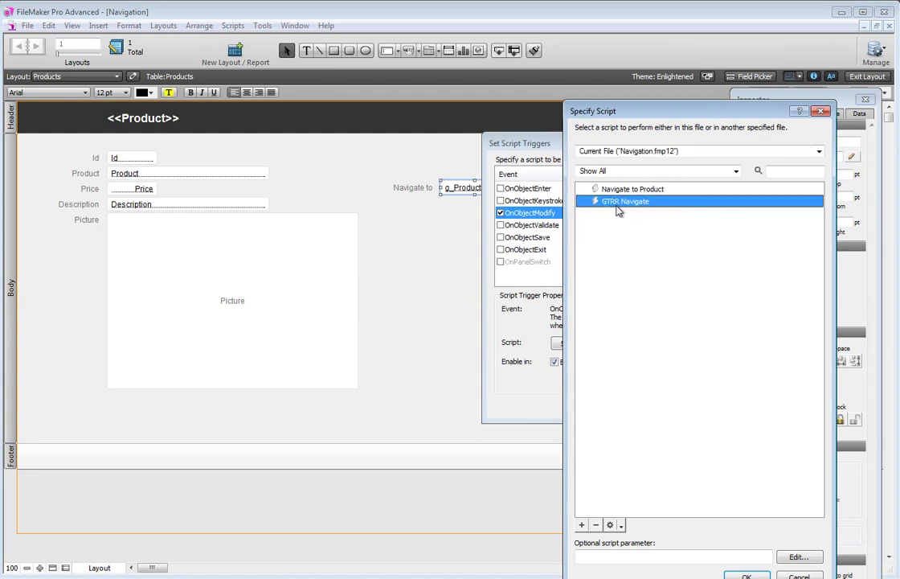
pyautogui.click(763, 572)
pyautogui.click(673, 407)
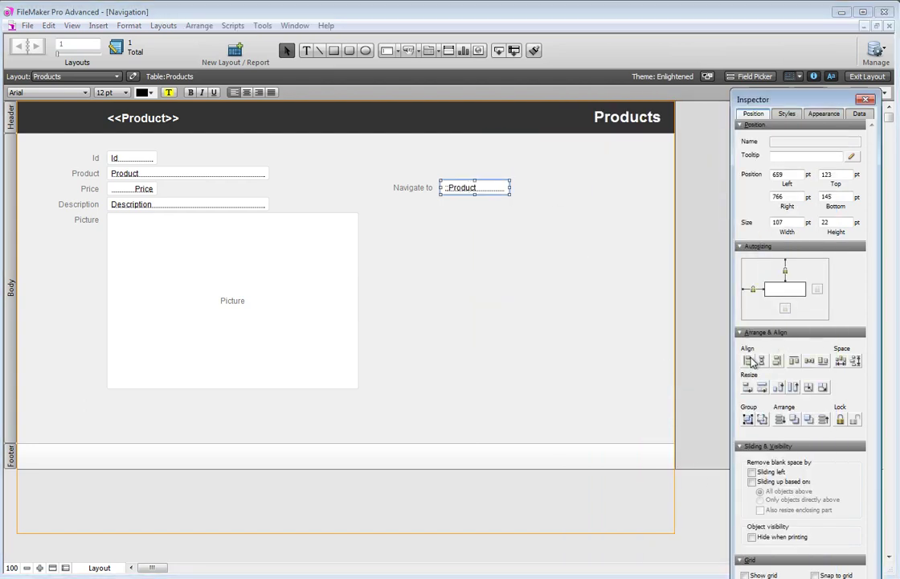
pyautogui.click(866, 75)
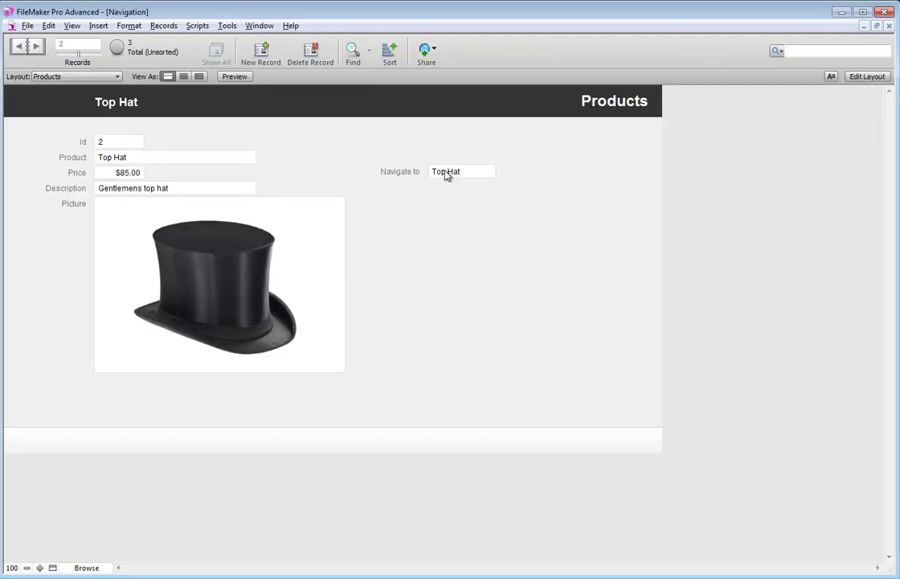
# Step: Choose Dress, Shoe, Top Hat, then Dress again in Navigate to, confirming each record loads
pyautogui.click(447, 174)
pyautogui.click(443, 187)
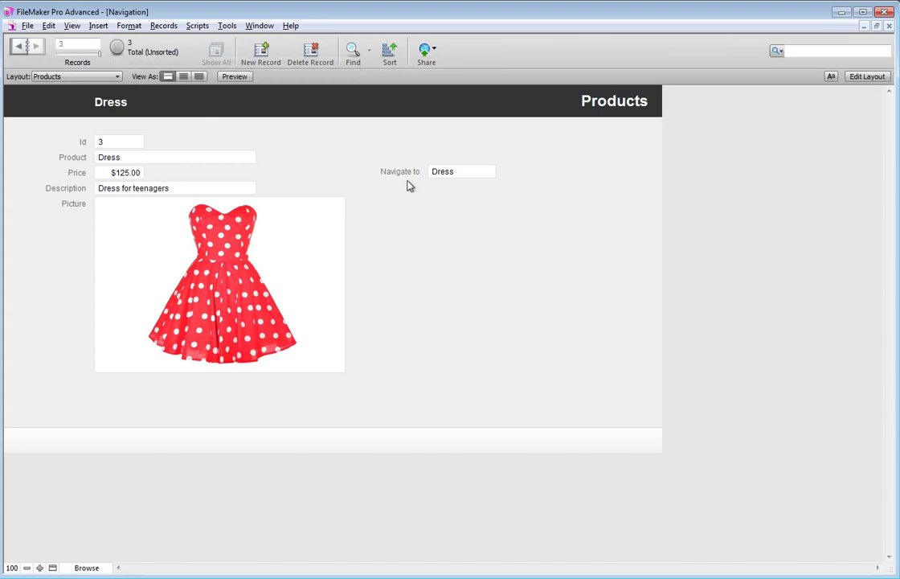
pyautogui.click(451, 174)
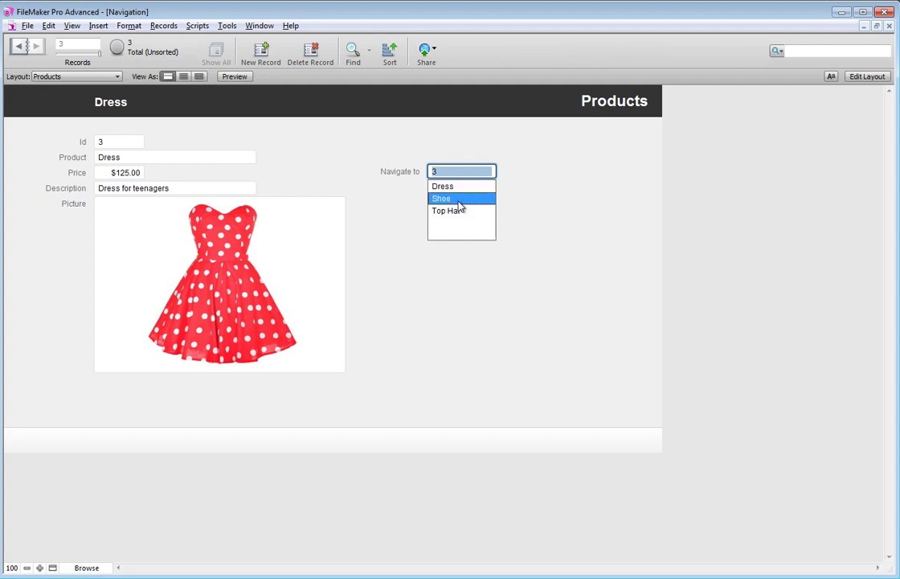
pyautogui.click(445, 199)
pyautogui.click(458, 173)
pyautogui.click(448, 211)
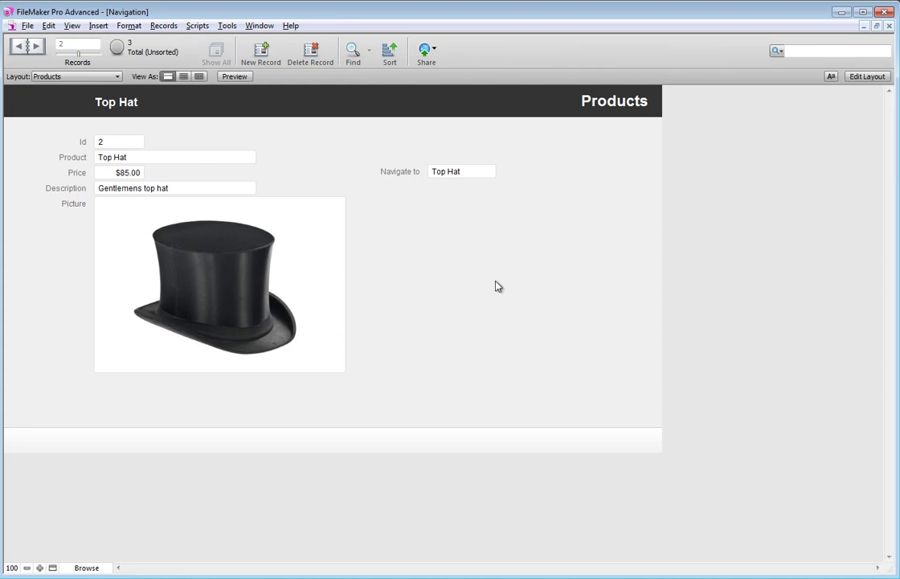
pyautogui.click(486, 172)
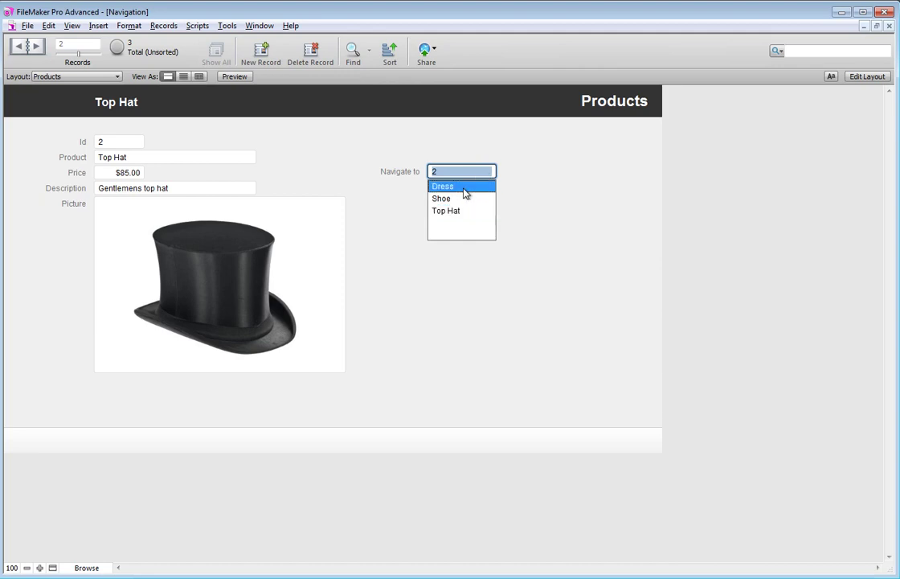
pyautogui.click(464, 187)
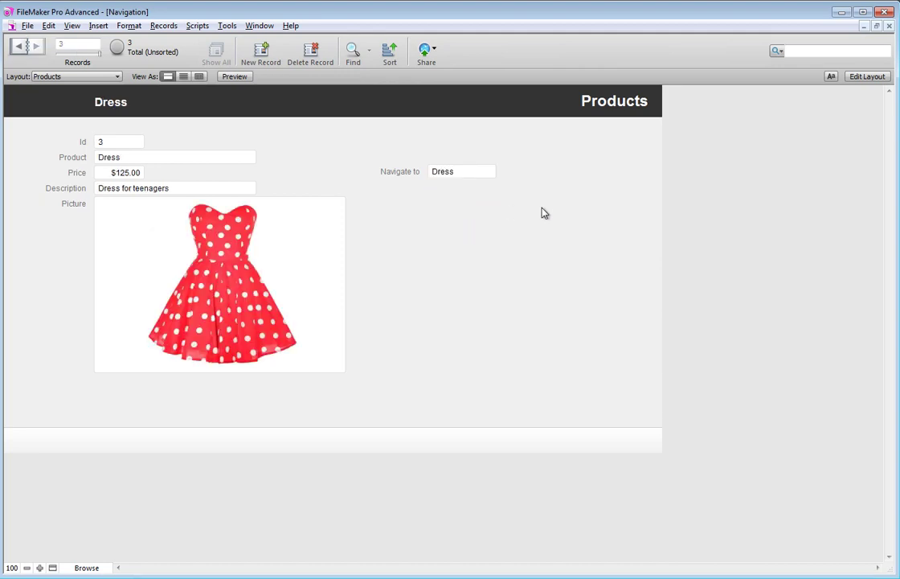
pyautogui.hotkey('ctrl', 'f')
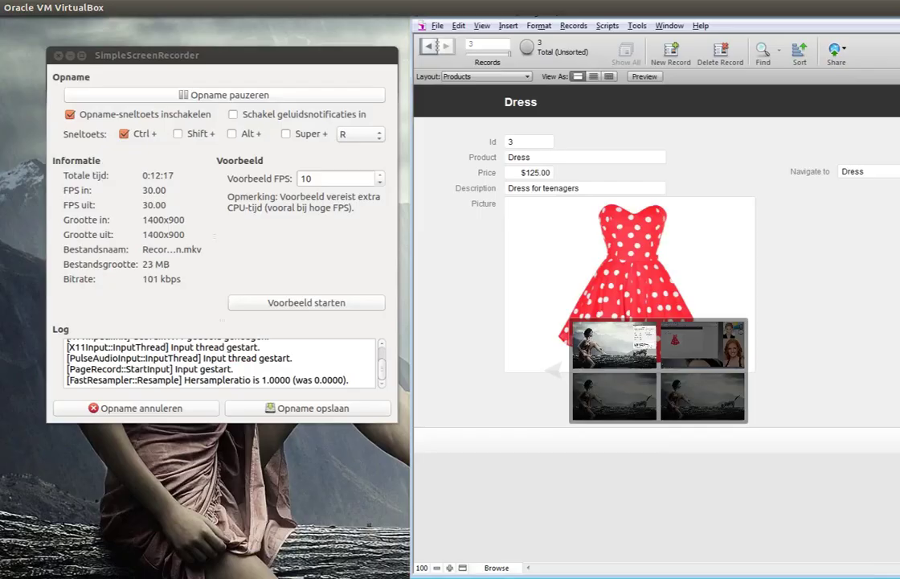